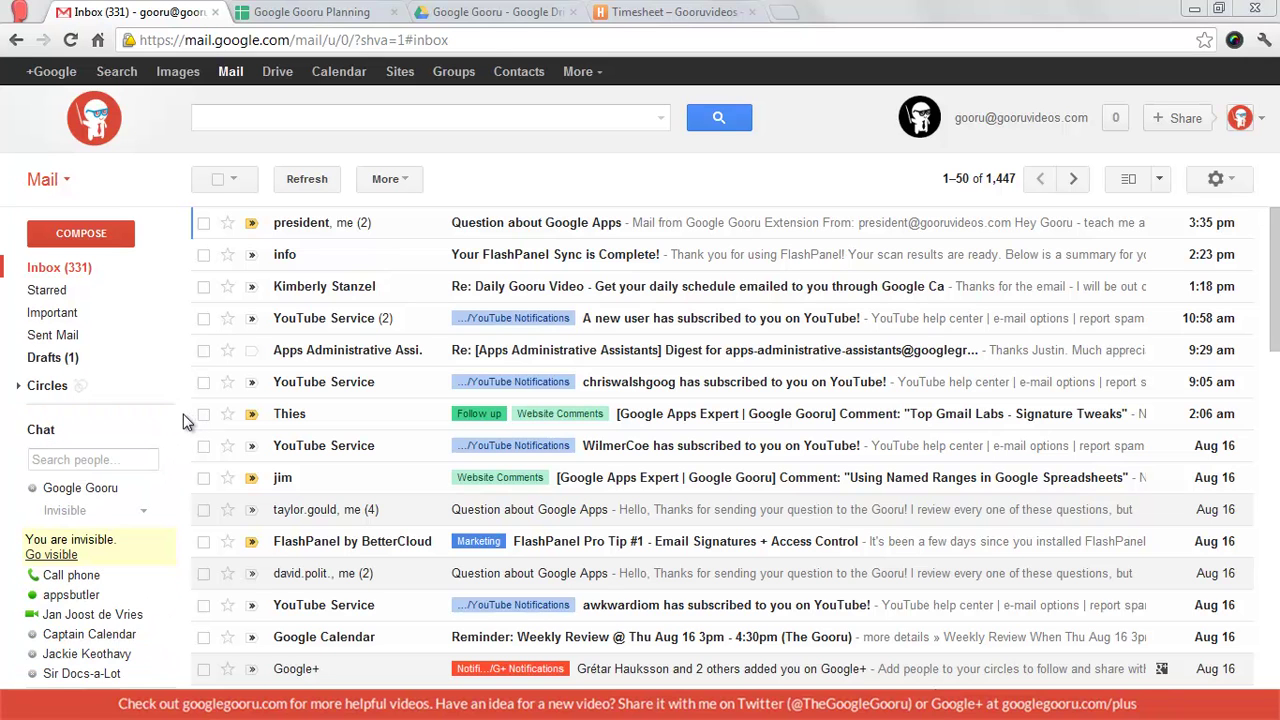
Read the "Top Gmail Labs - Signature Tweaks" comment and apply the Follow up label to that conversation from the label list.
drag(176, 408, 157, 648)
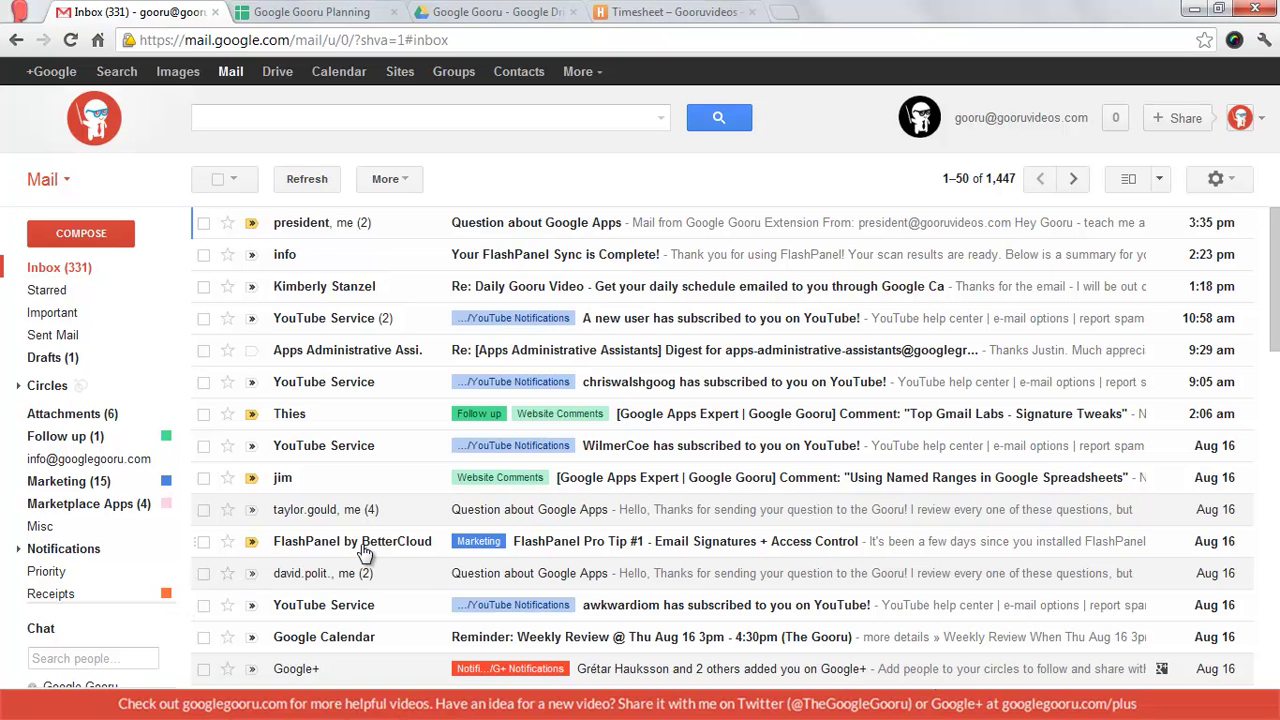
mouse_move(365, 553)
click(287, 418)
key(u)
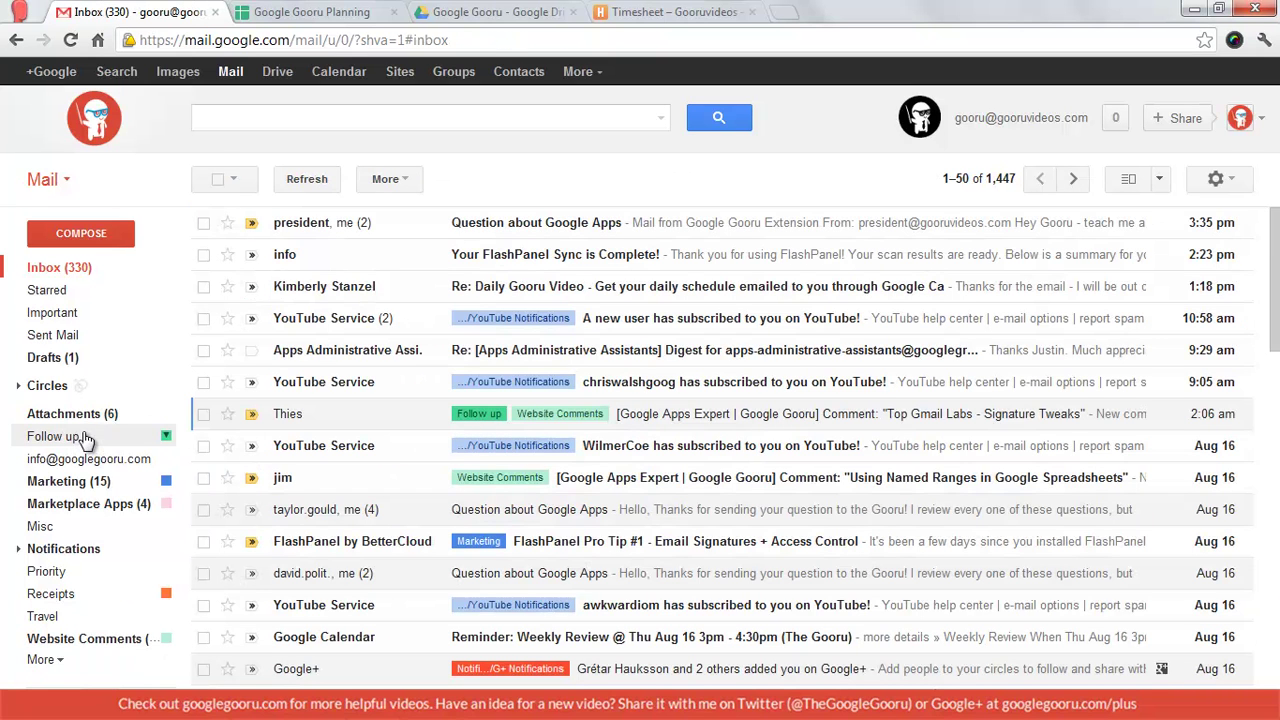
drag(133, 447, 458, 414)
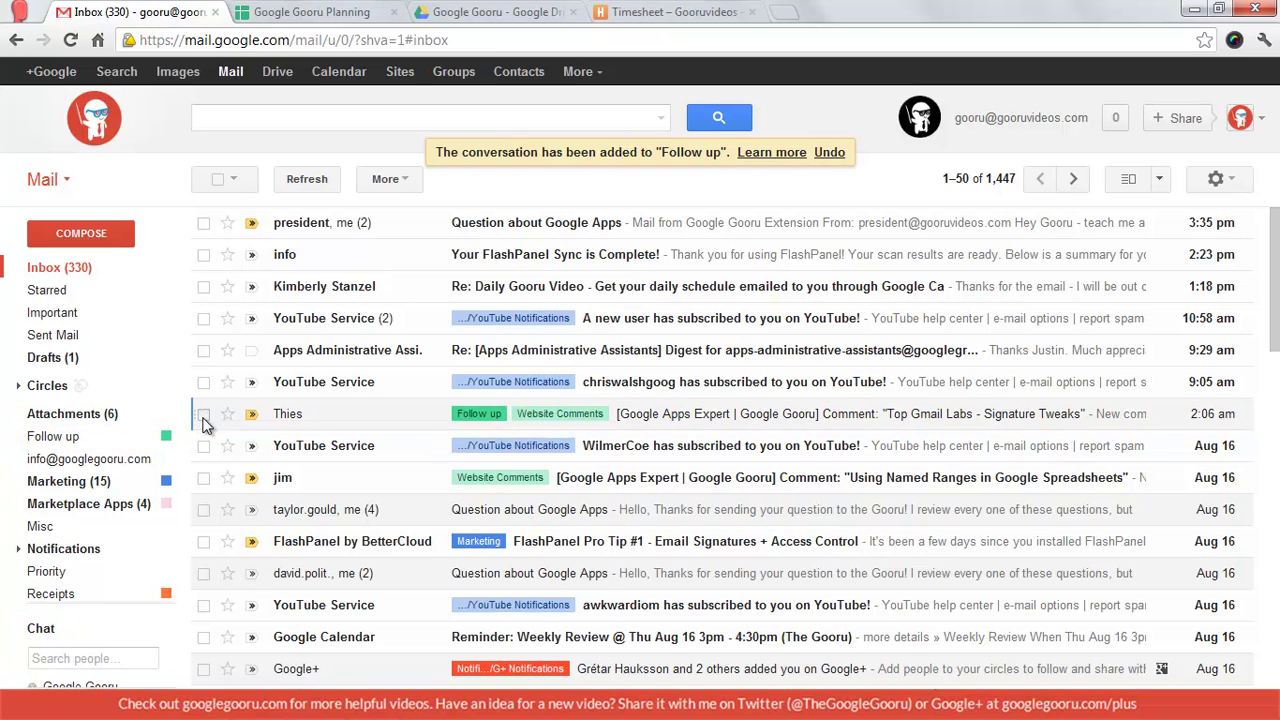
Open the "Top Gmail Labs - Signature Tweaks" conversation to view its label choices, and return to the inbox.
click(400, 424)
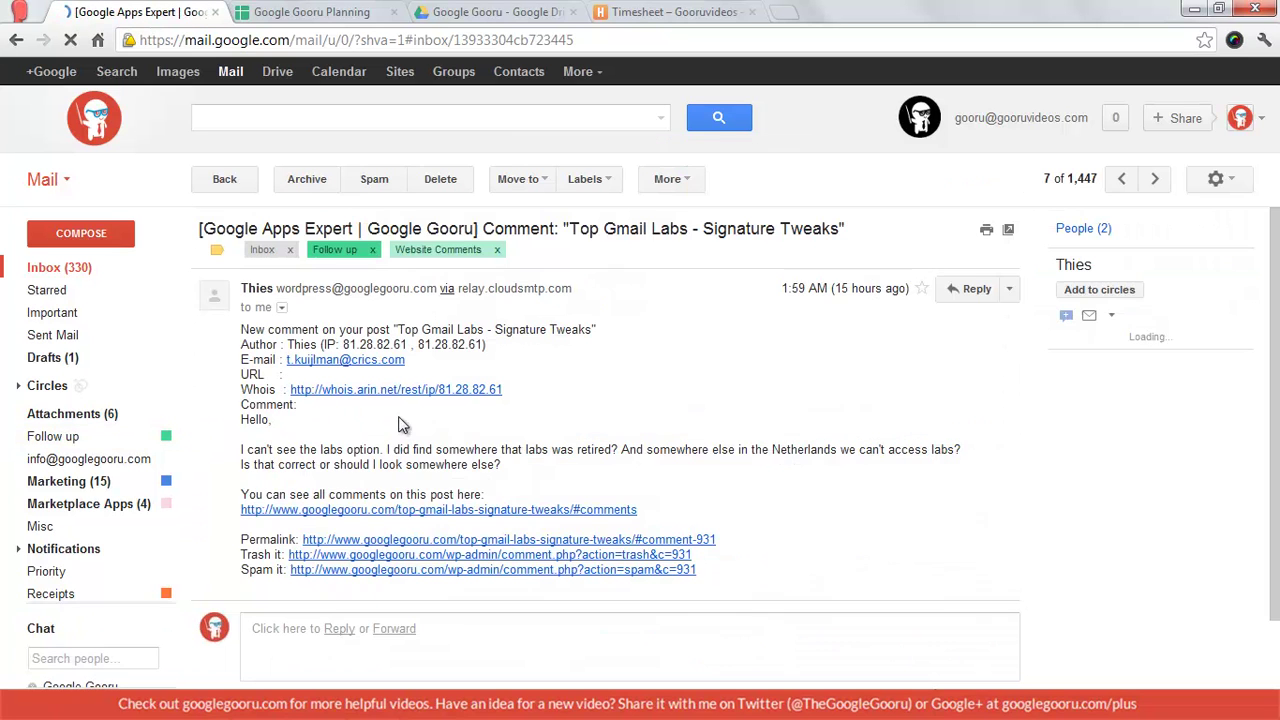
click(607, 180)
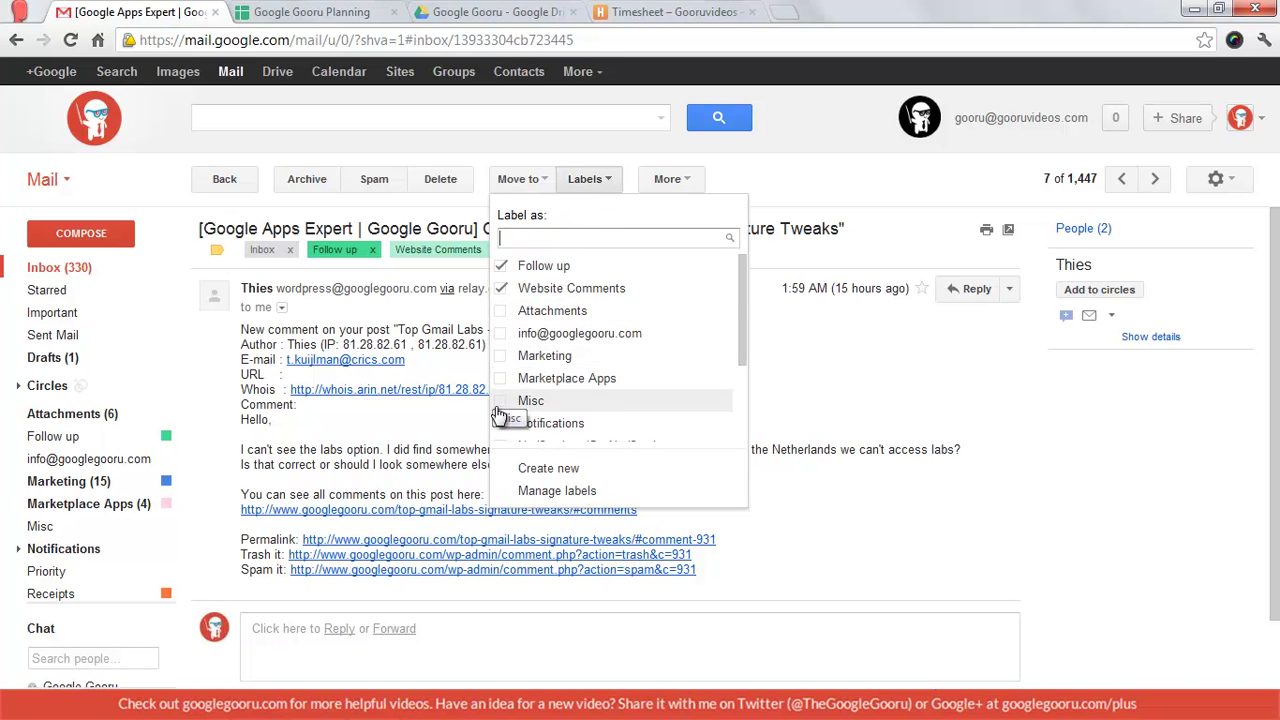
scroll(500, 415, down, 4)
click(205, 185)
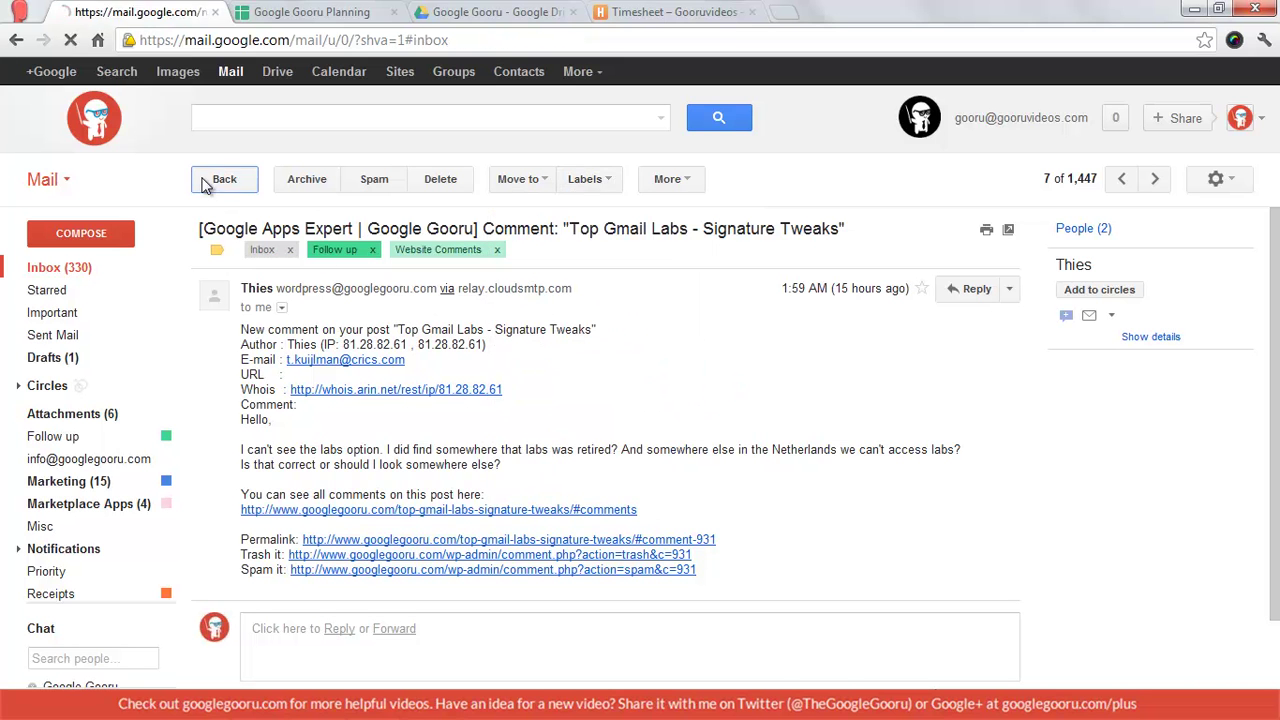
View the labels that can be applied to four selected inbox conversations together, and clear the selection.
click(203, 381)
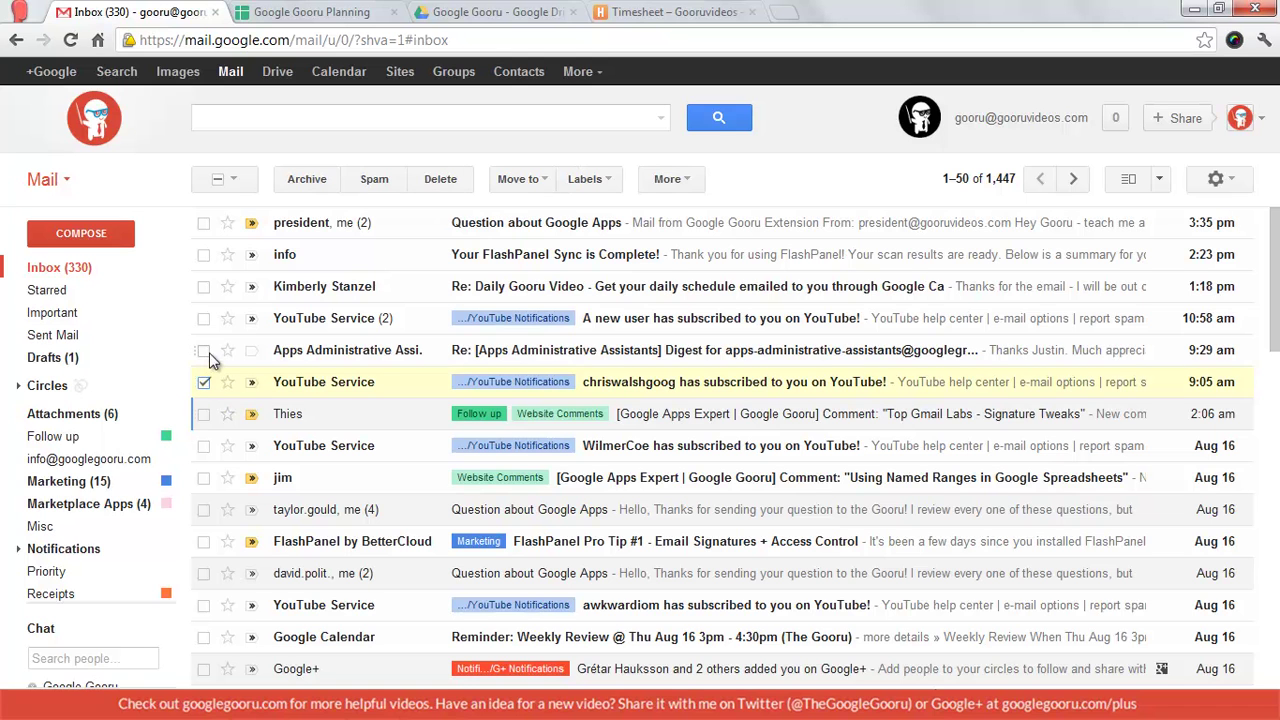
click(204, 351)
click(204, 318)
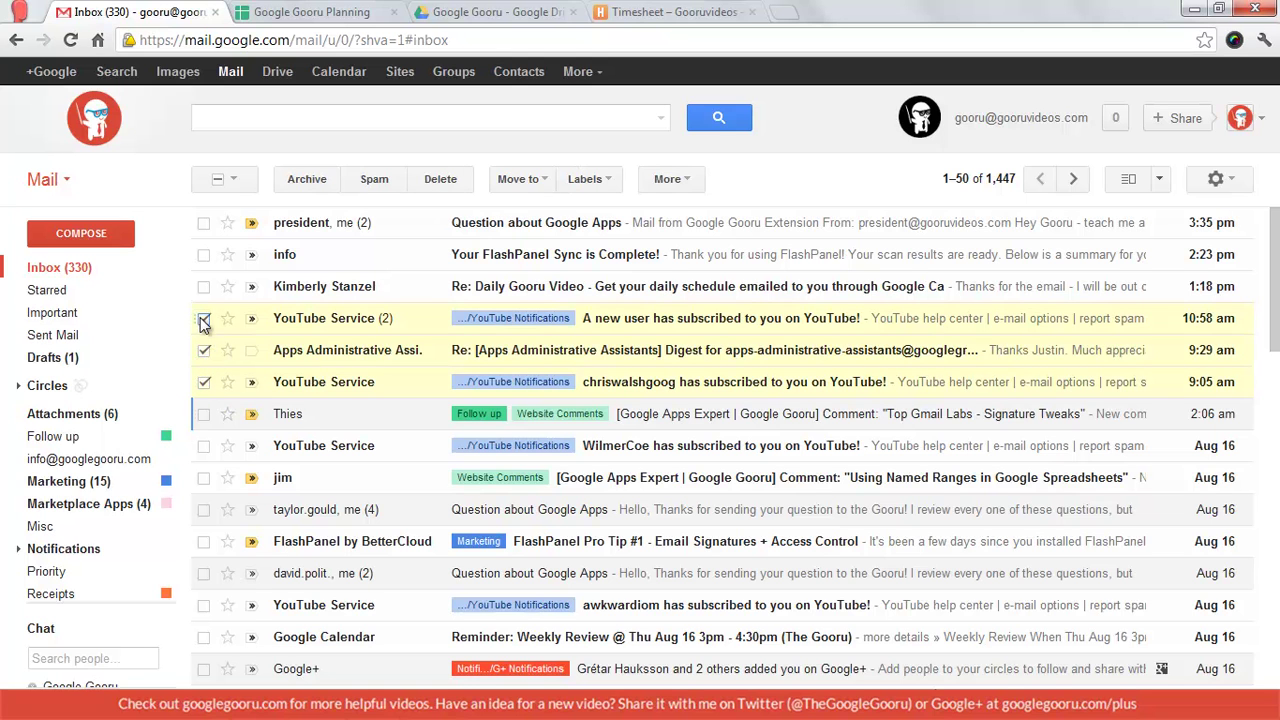
click(205, 481)
click(588, 180)
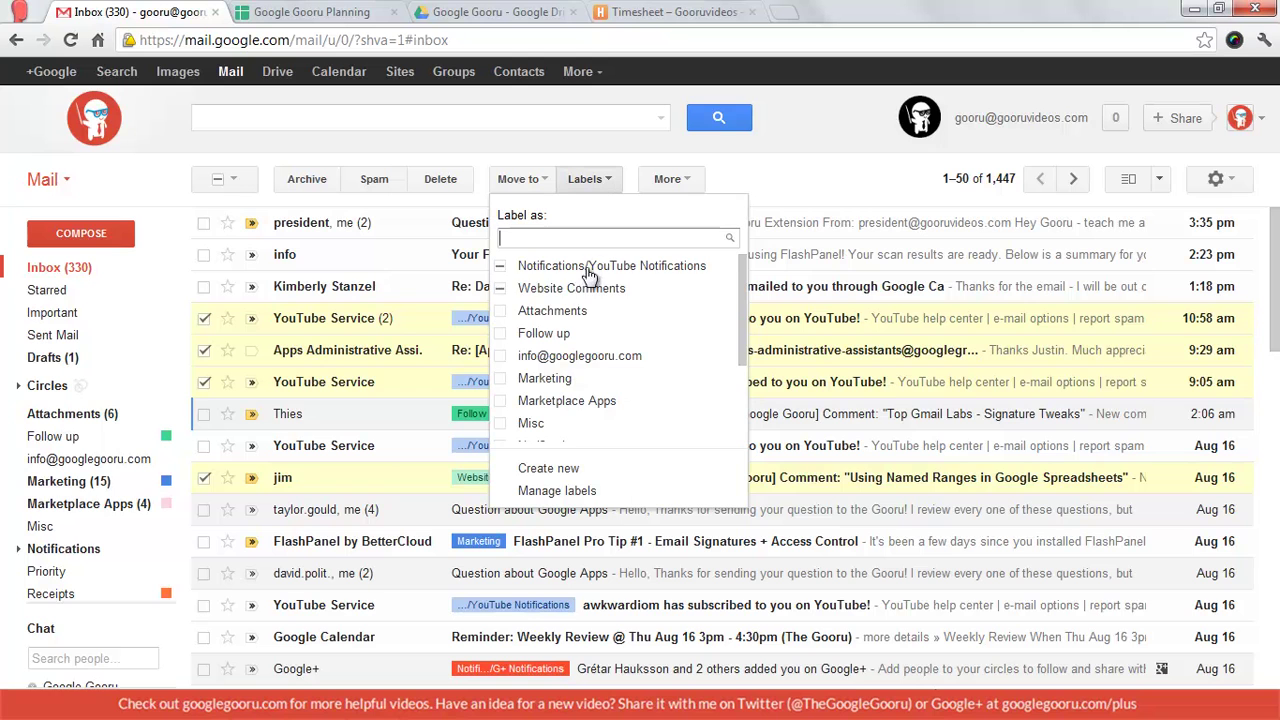
scroll(555, 420, down, 2)
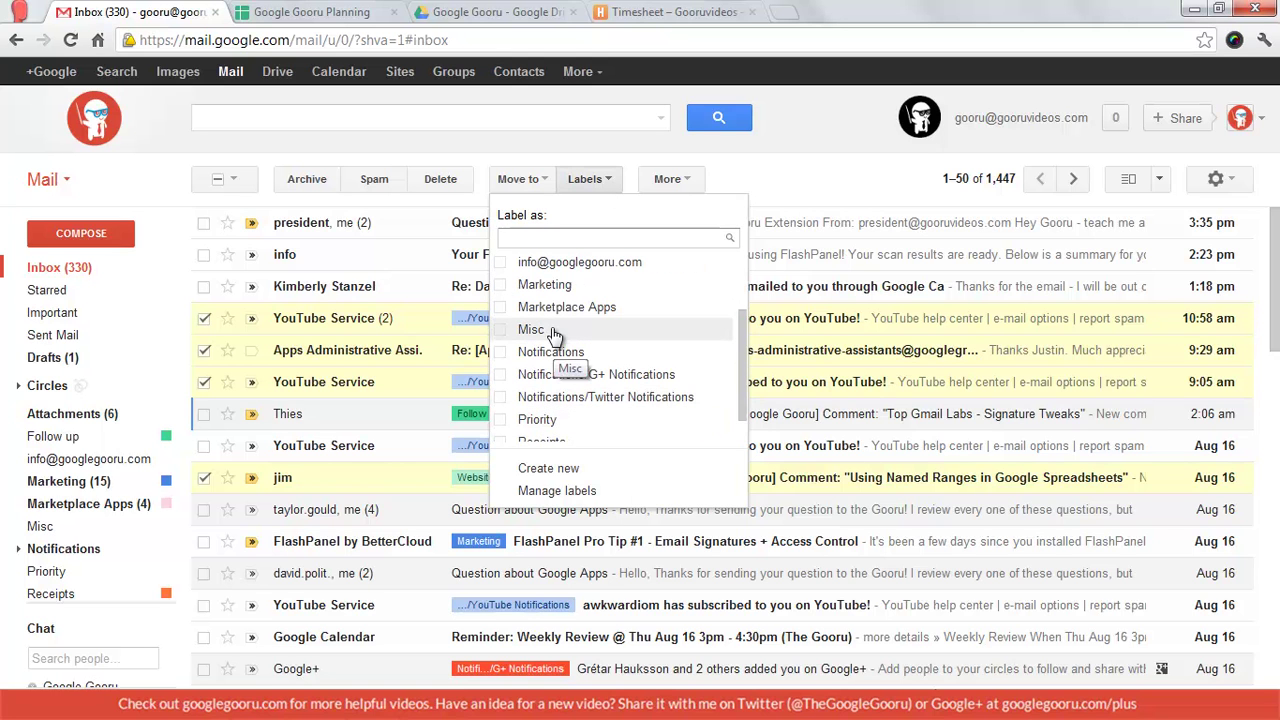
click(207, 482)
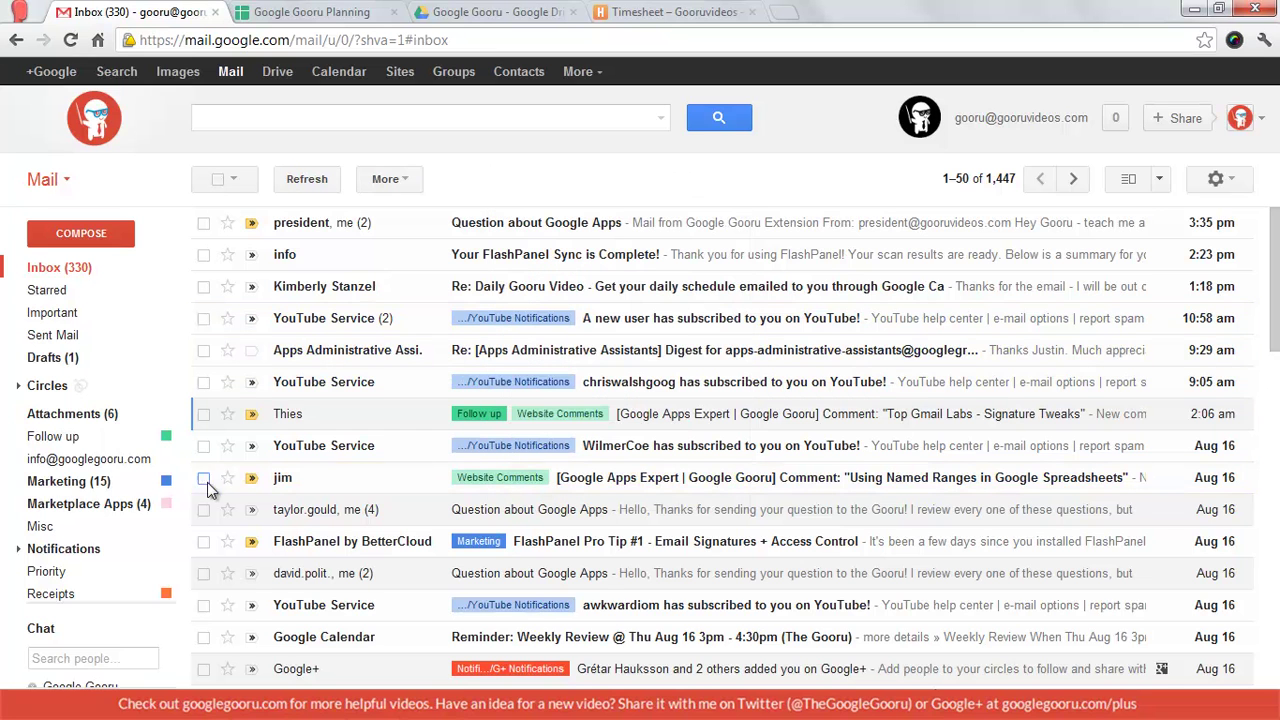
Expand Circles in the label list and view the Marketing label's conversations before returning to the inbox.
click(19, 387)
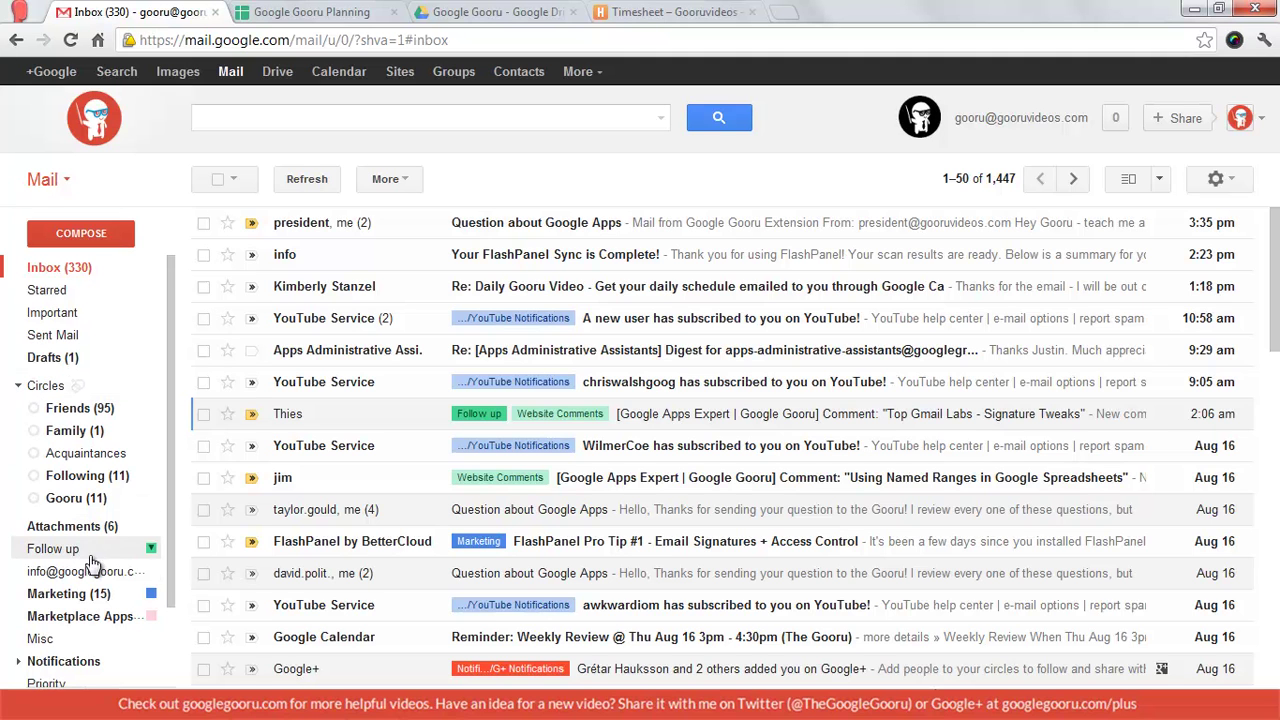
click(88, 597)
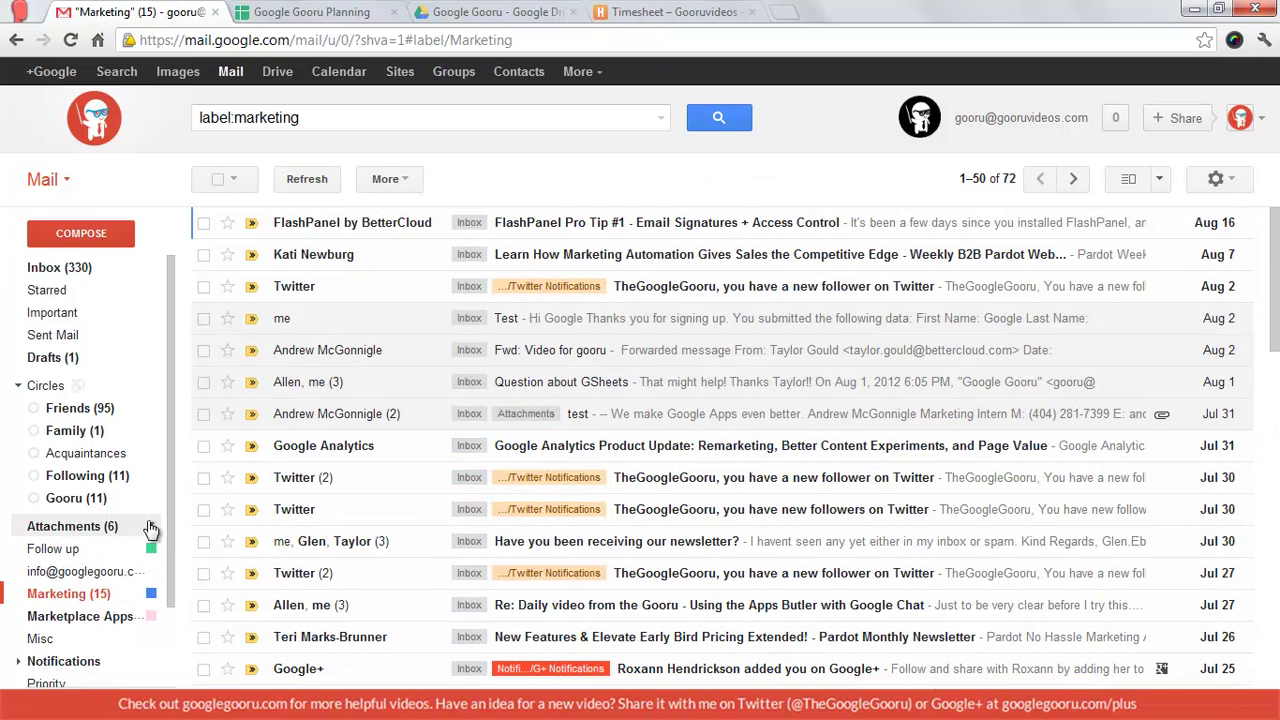
key(alt+Left)
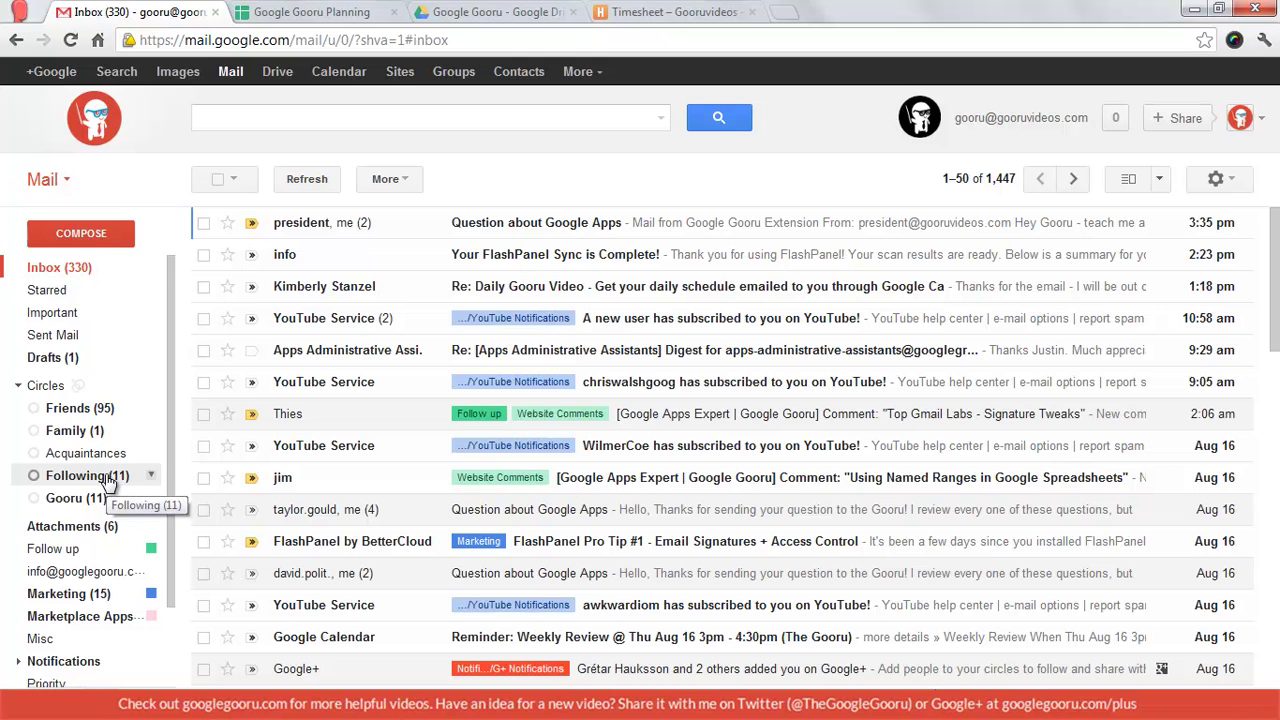
Expand the Notifications label and open its Twitter Notifications sublabel.
scroll(112, 500, down, 2)
click(18, 567)
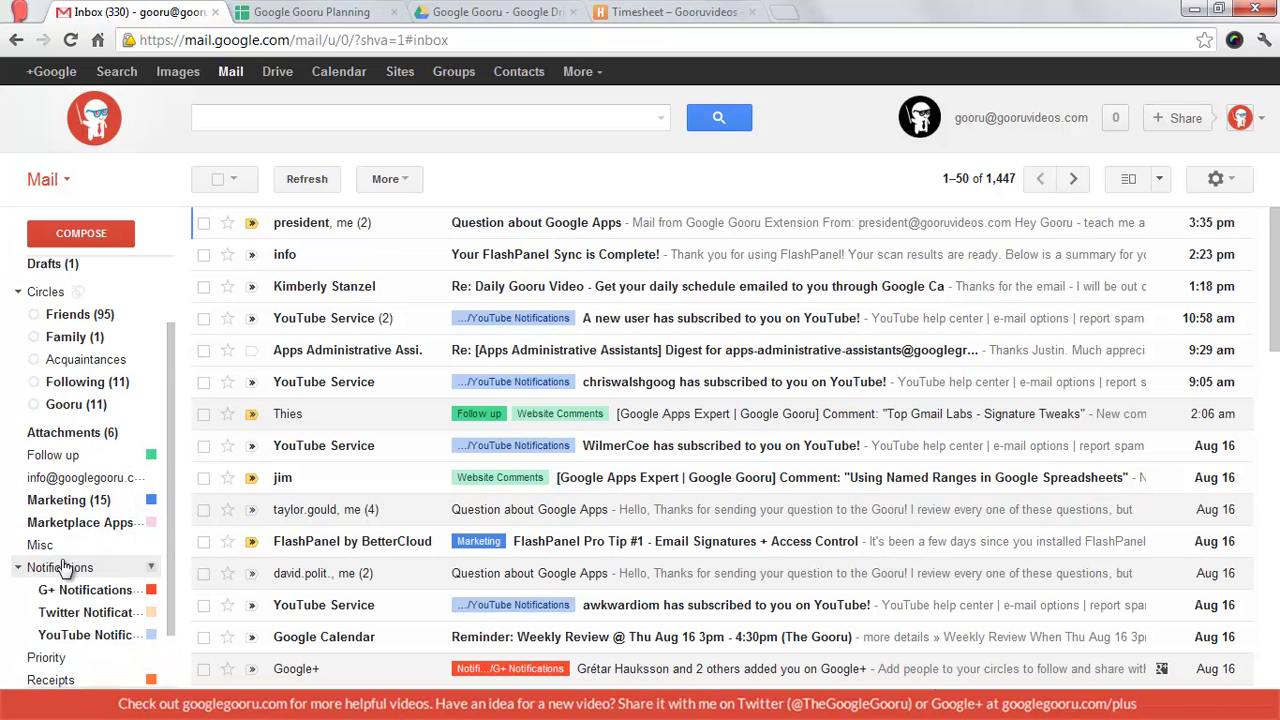
scroll(90, 520, down, 2)
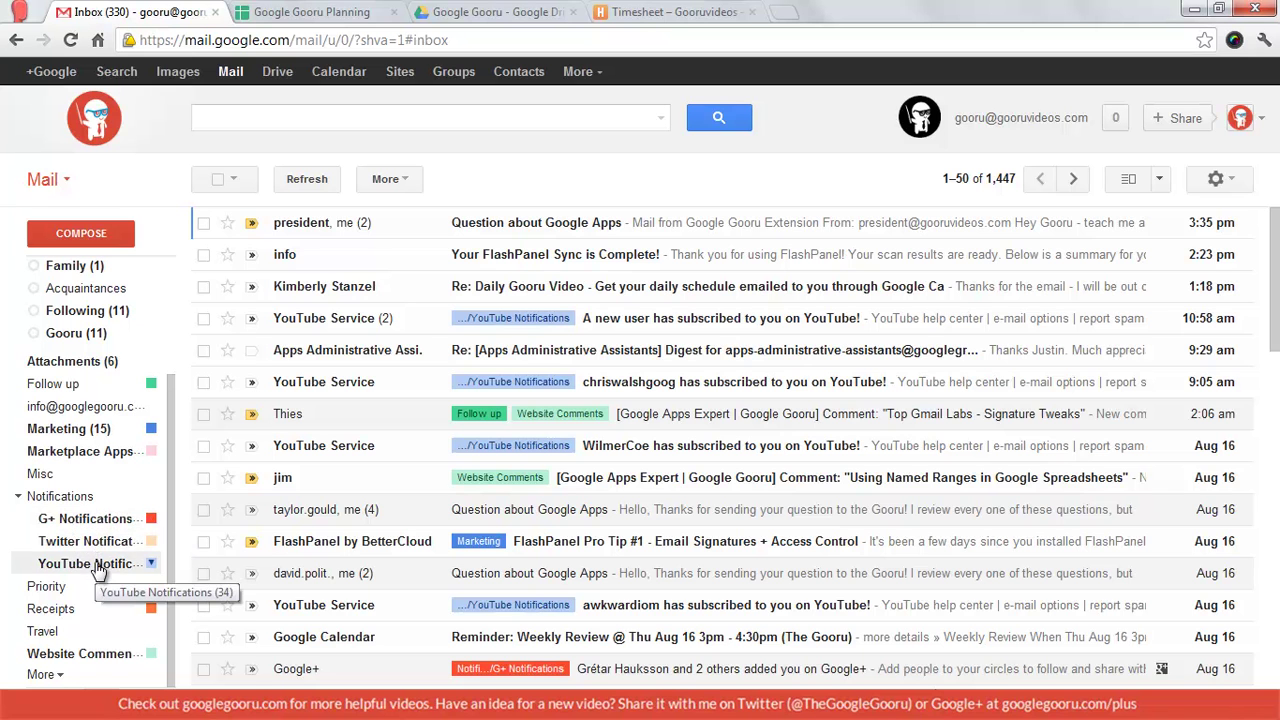
click(104, 532)
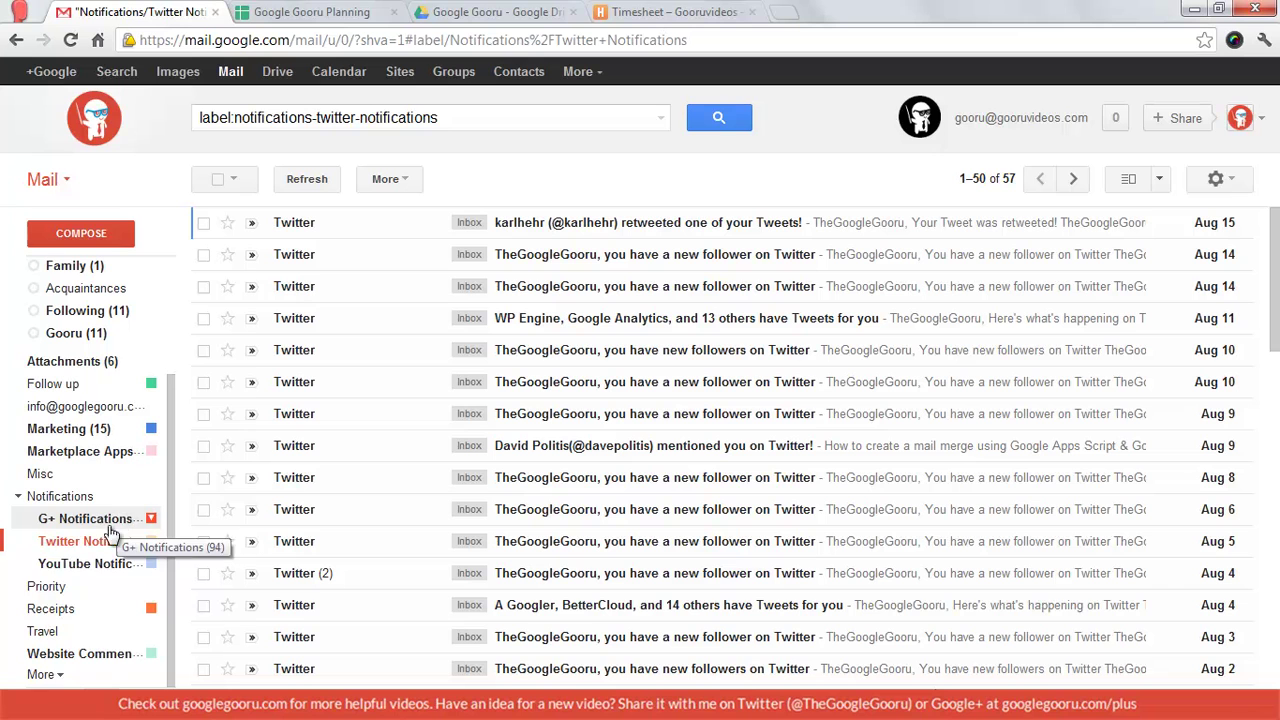
Reveal the hidden entries of the label list and look through them down to the label management options.
click(44, 675)
scroll(108, 563, down, 3)
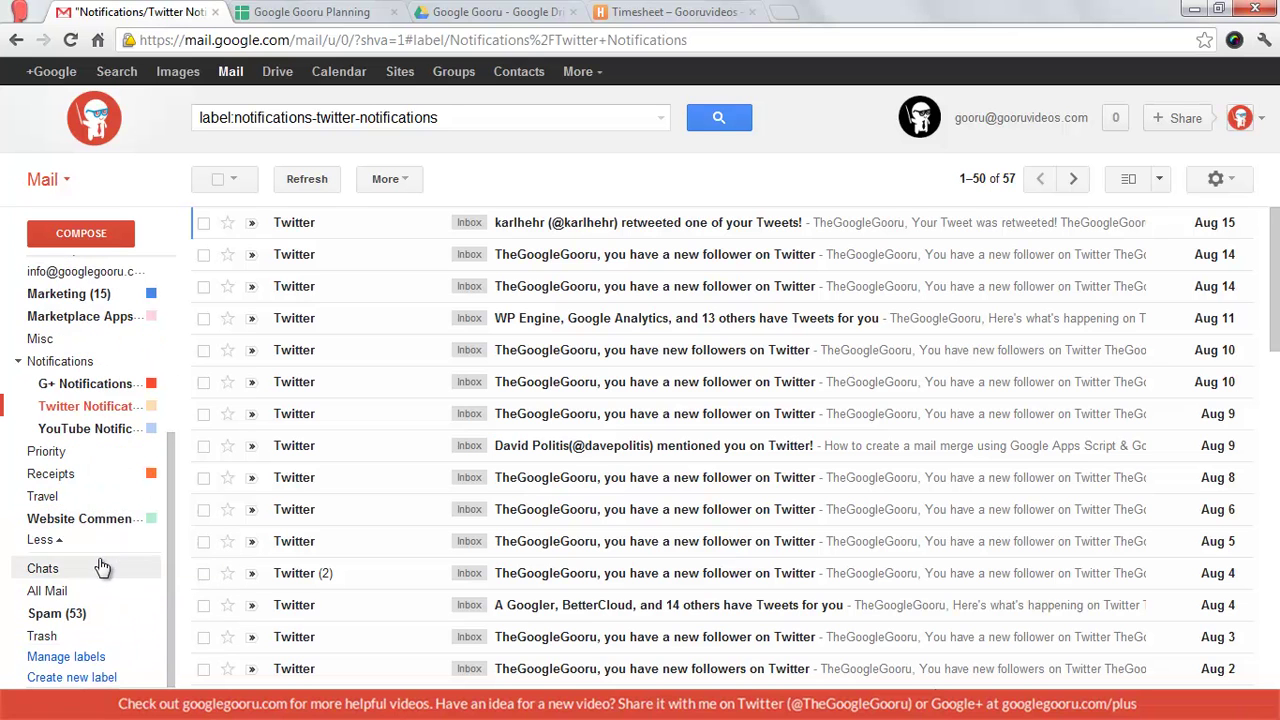
scroll(113, 592, up, 3)
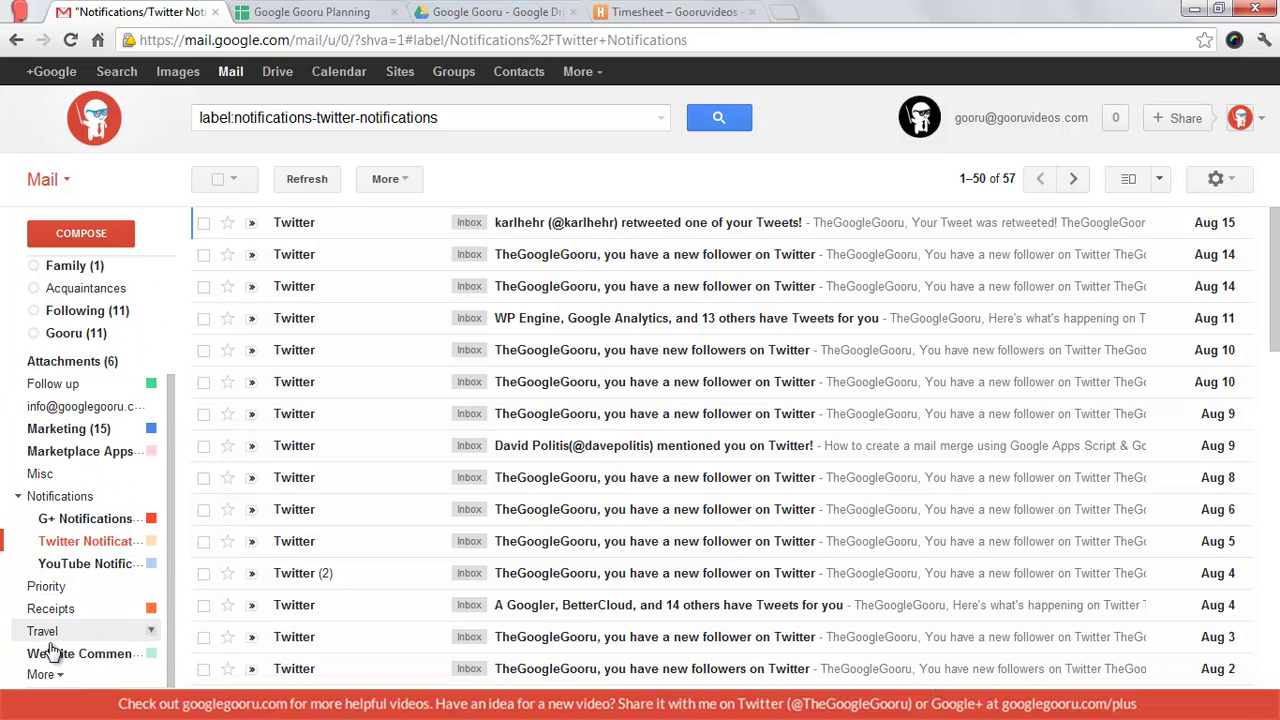
scroll(116, 605, down, 3)
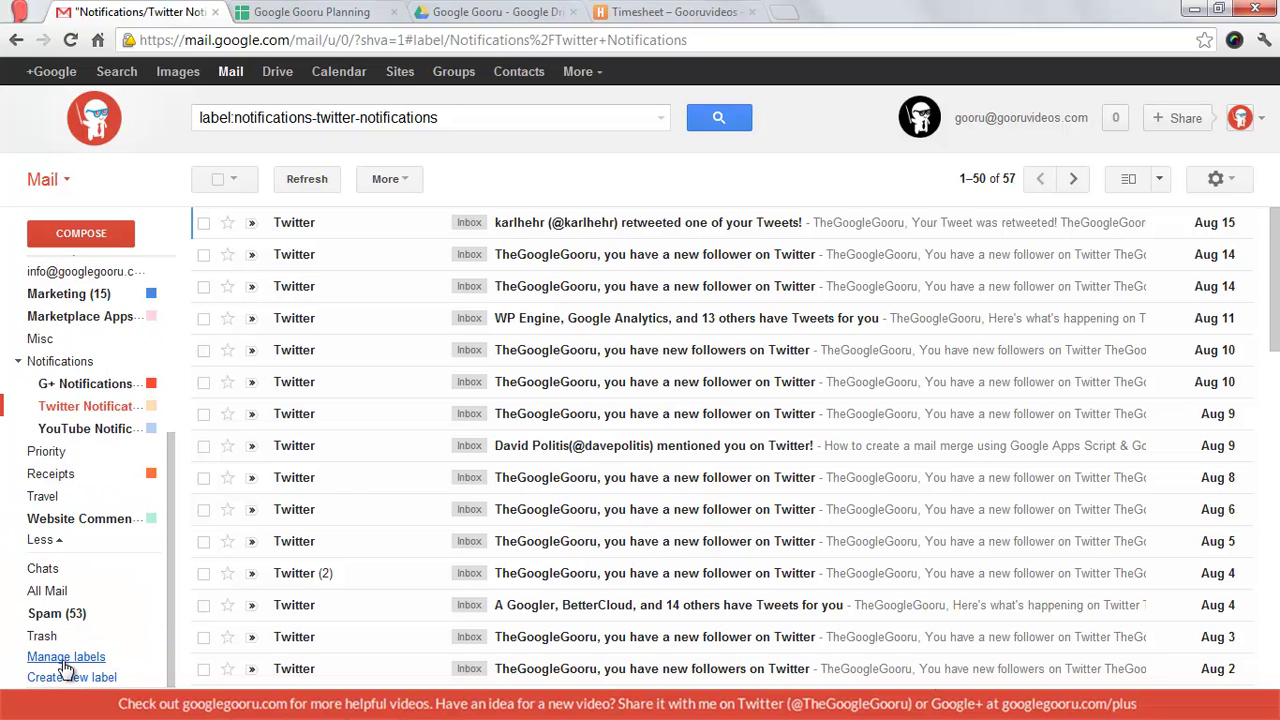
Hide the whole Circles group from the label list in the mail's label settings.
click(1216, 180)
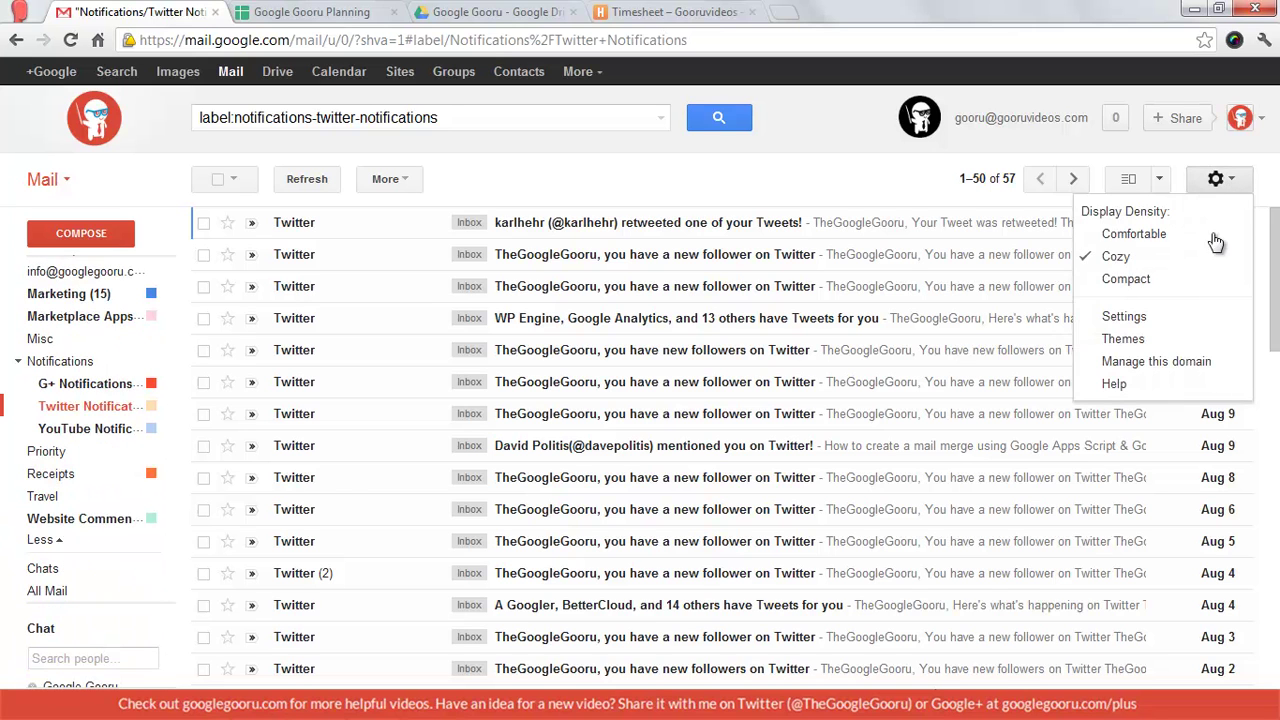
click(1165, 320)
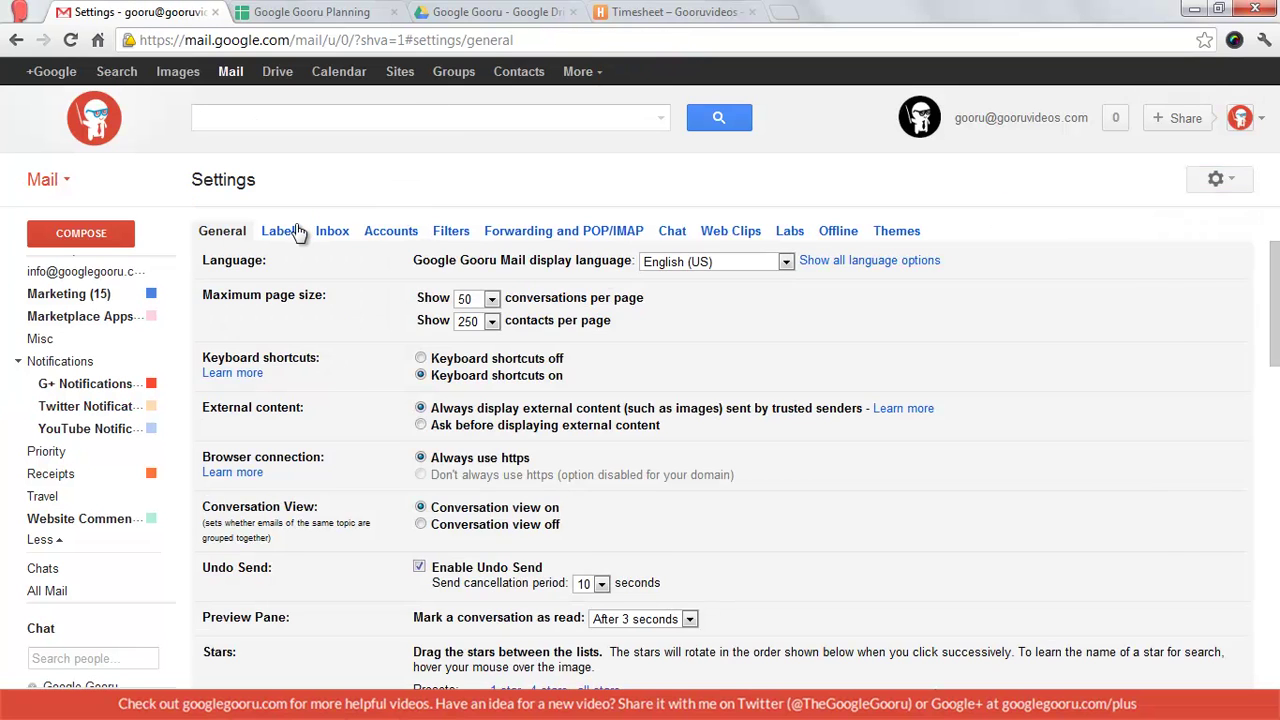
click(298, 232)
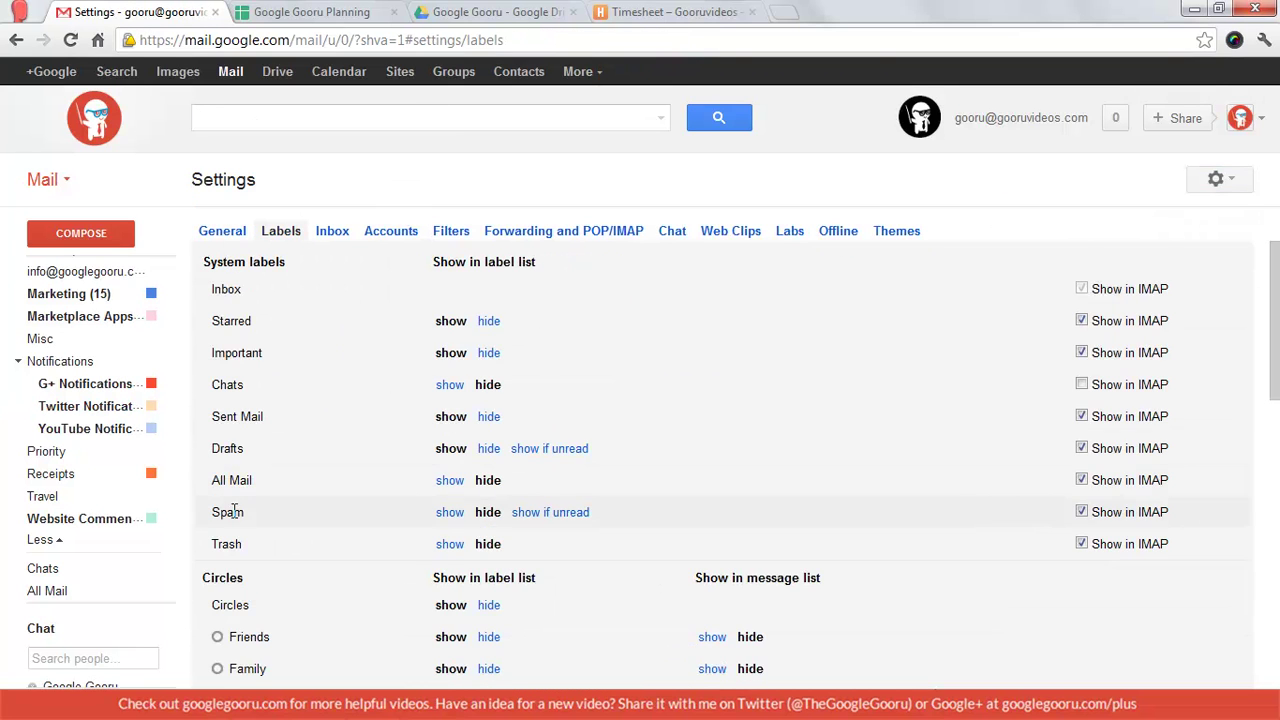
scroll(205, 500, down, 3)
scroll(410, 500, down, 1)
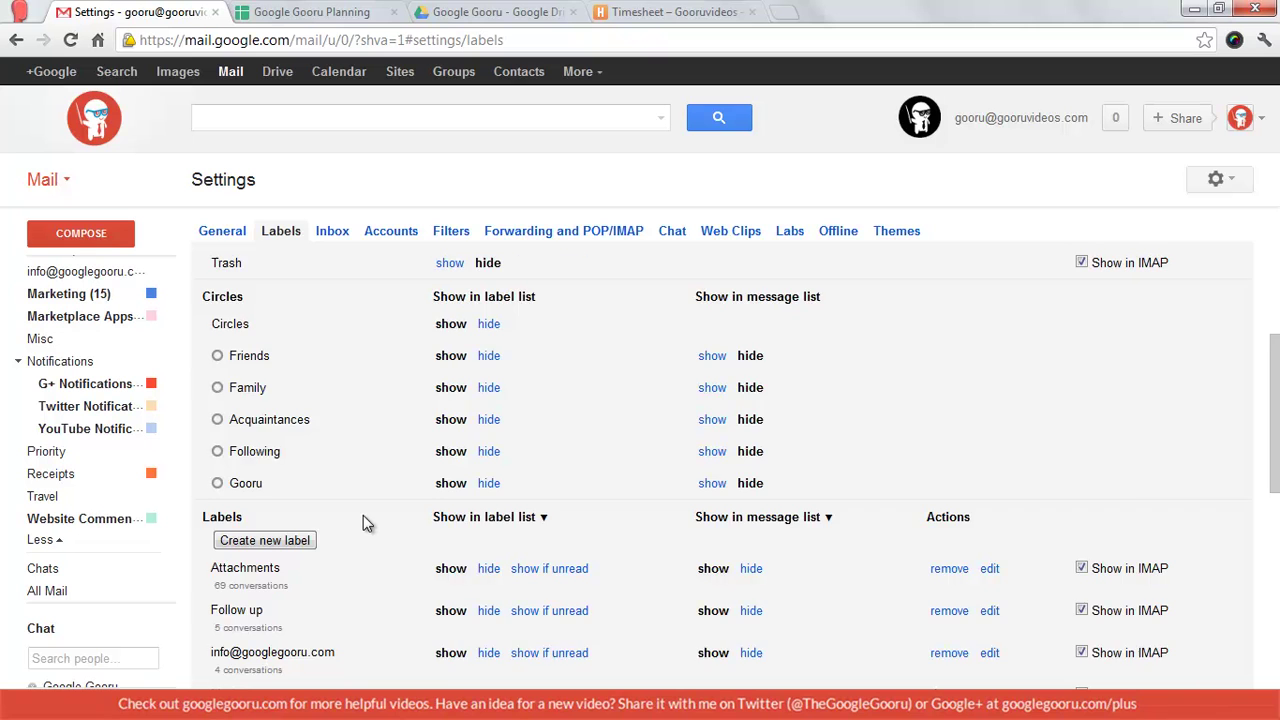
scroll(363, 515, up, 1)
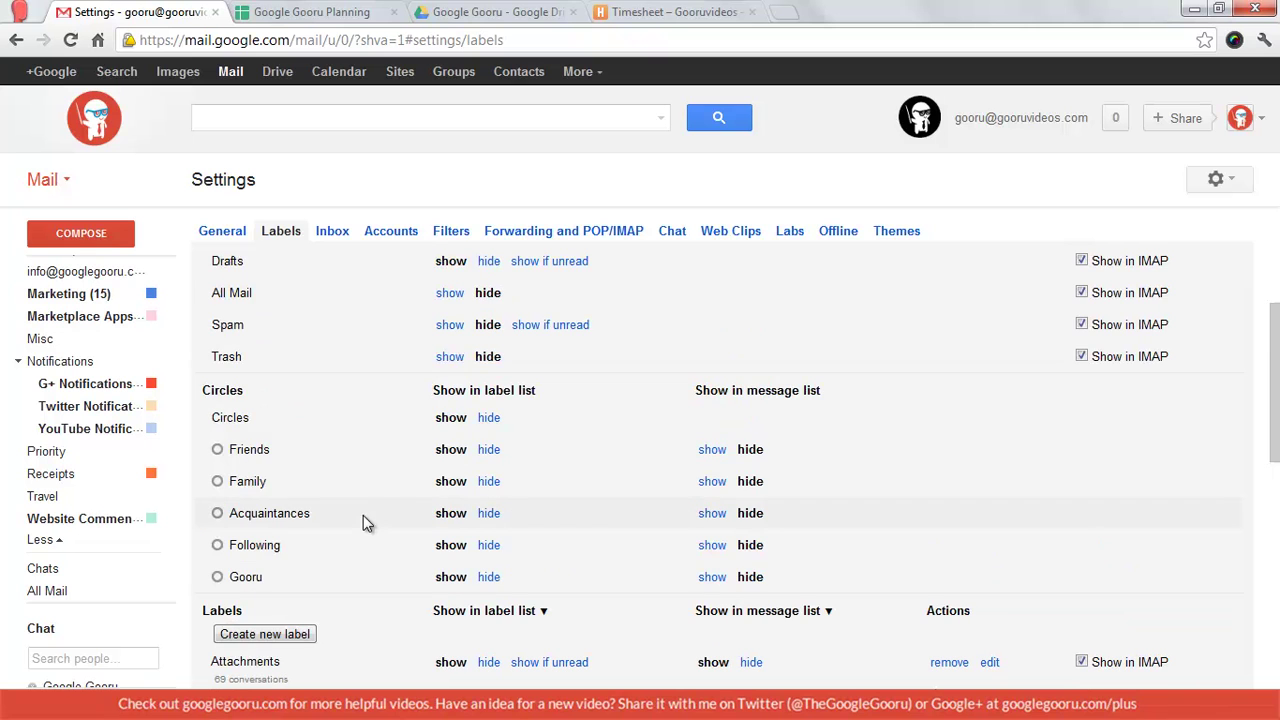
click(490, 419)
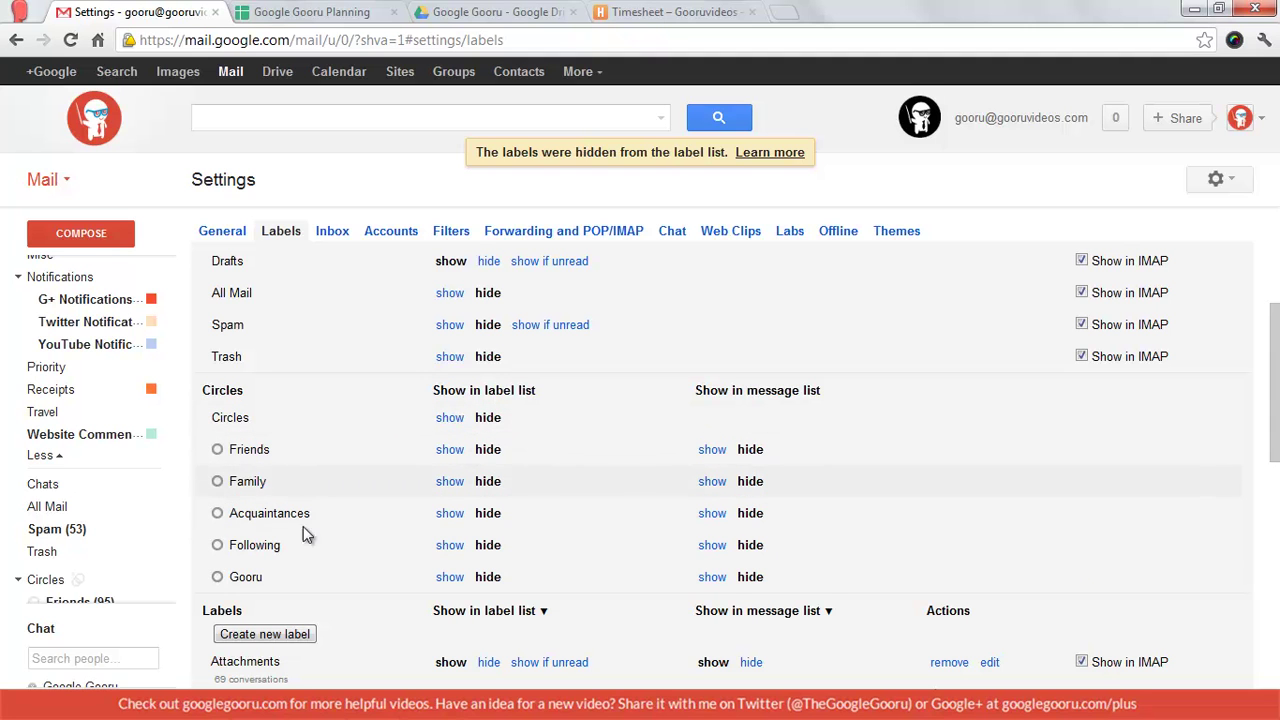
Review the updated label list and the visibility, edit, removal and IMAP options of the custom labels.
scroll(88, 470, up, 3)
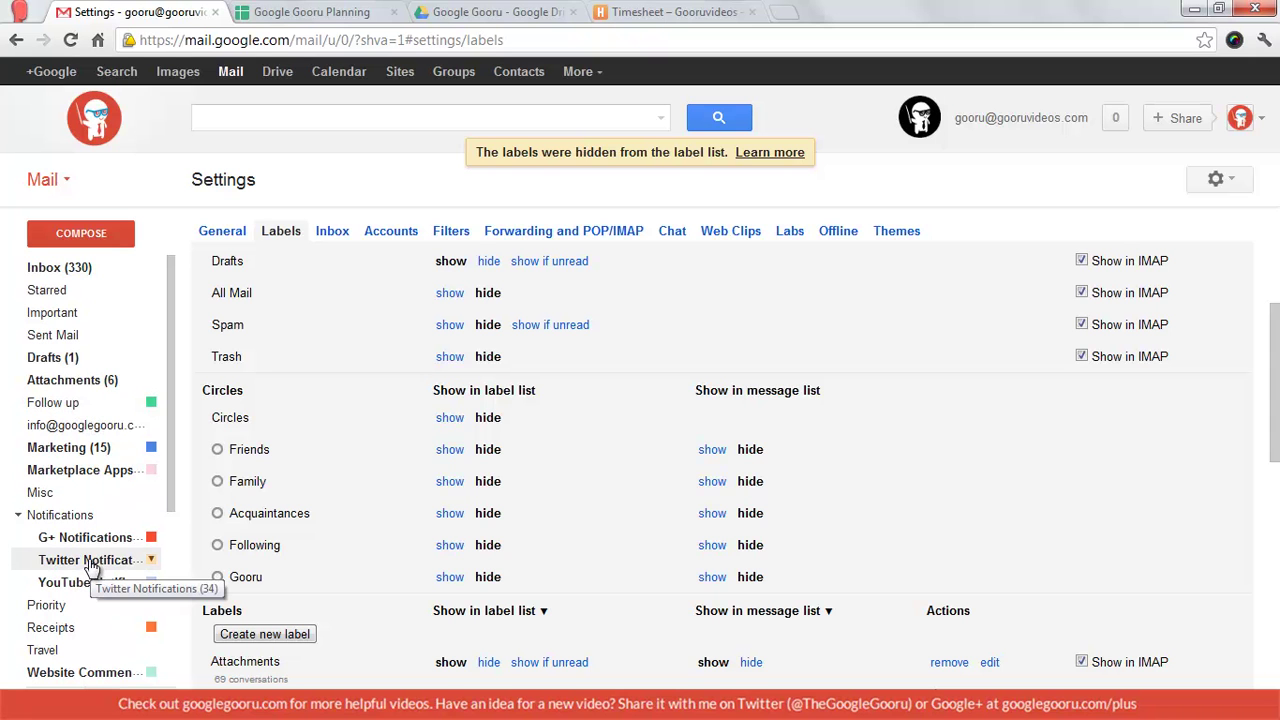
scroll(422, 481, down, 3)
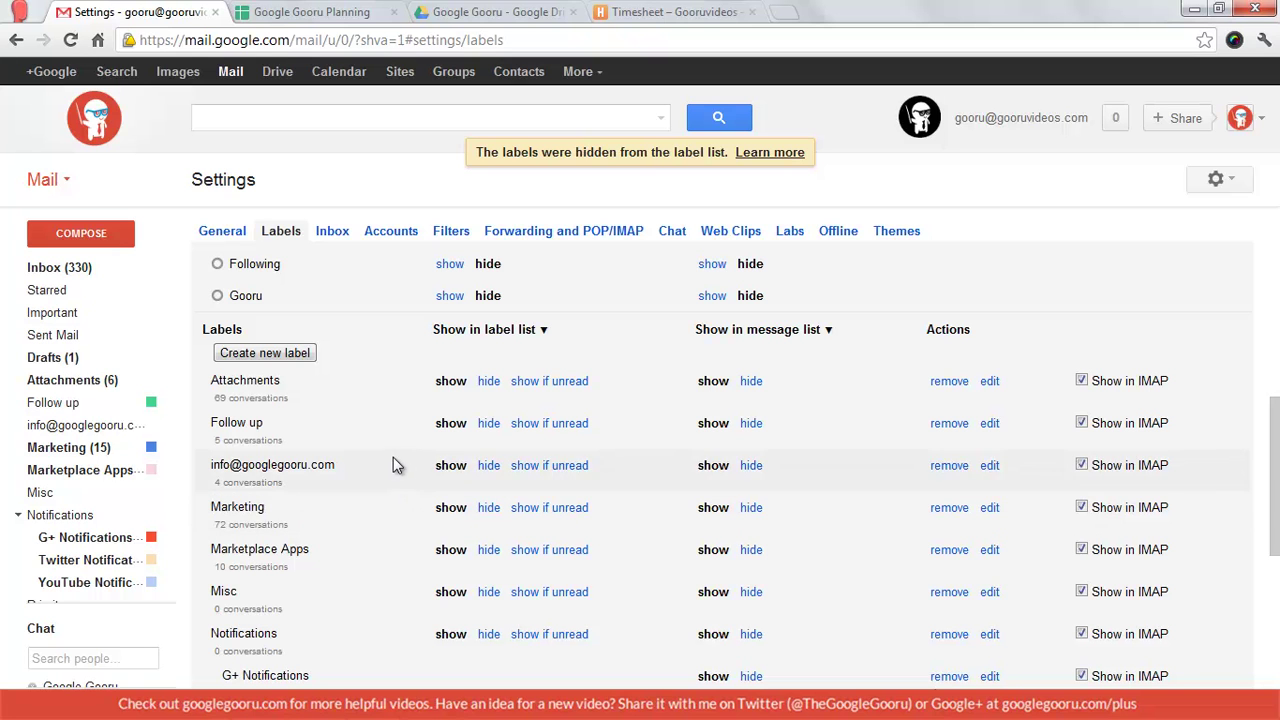
scroll(397, 511, down, 1)
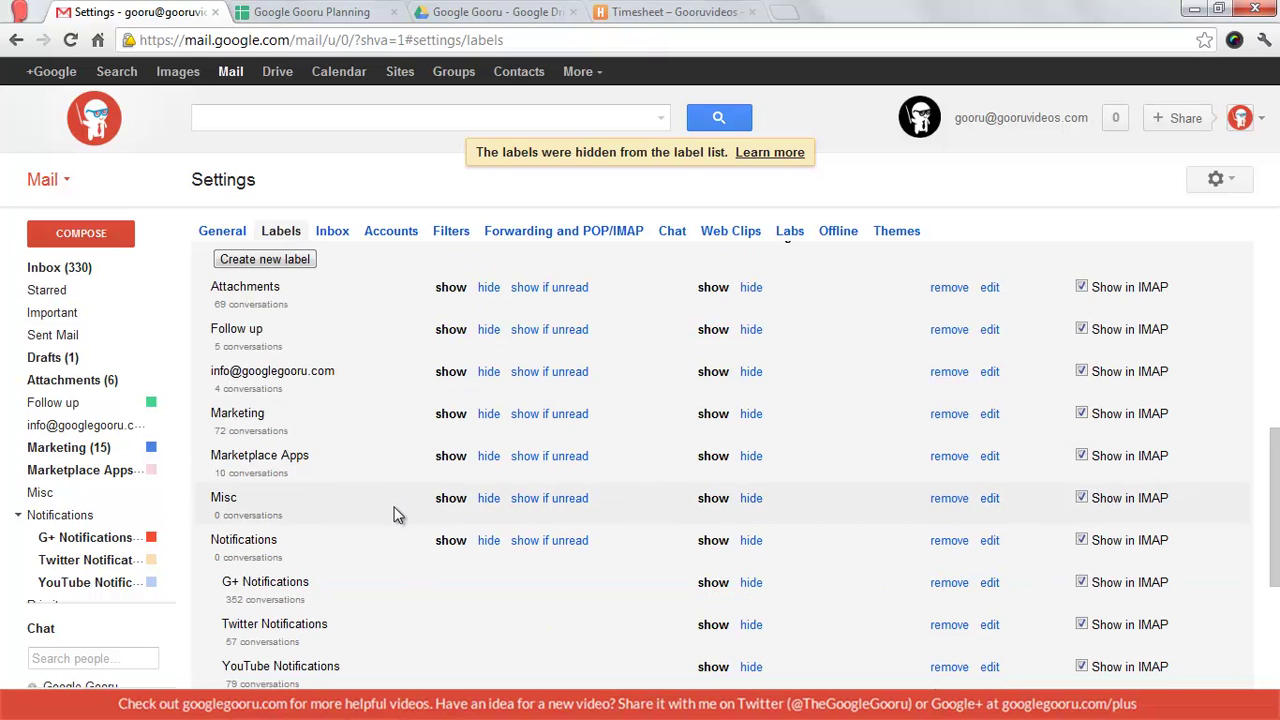
scroll(396, 505, up, 1)
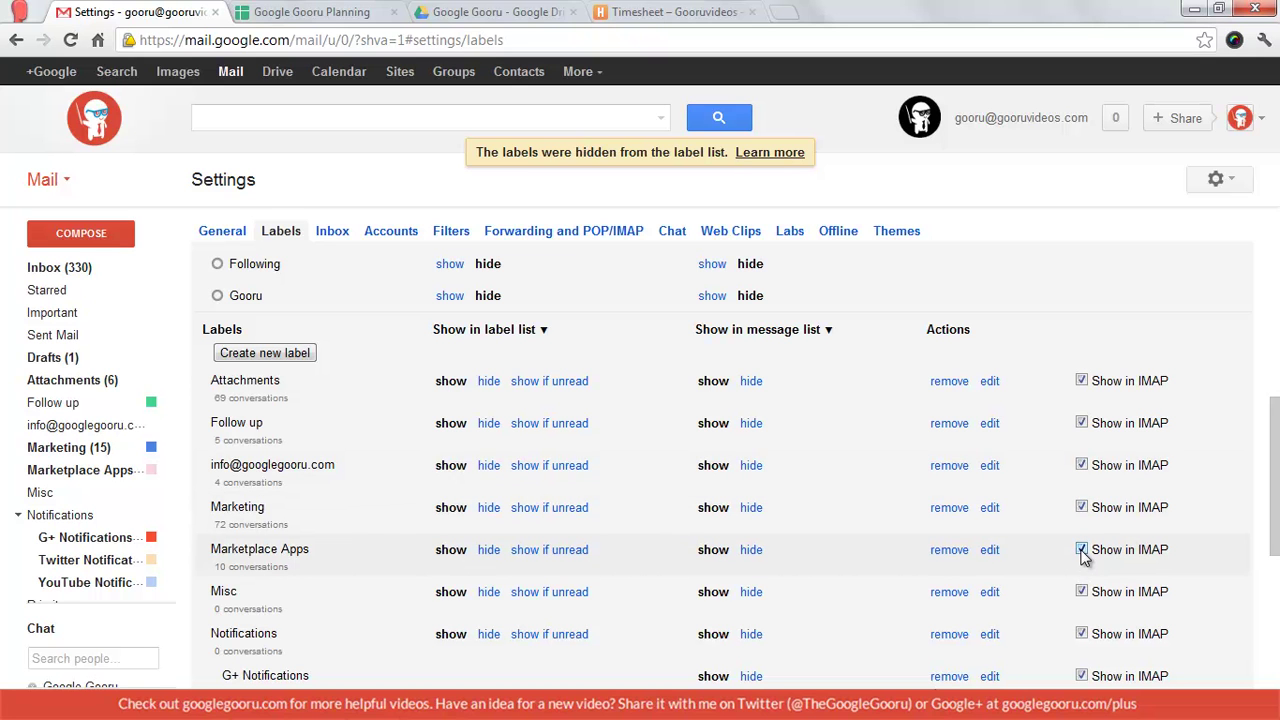
scroll(655, 573, down, 2)
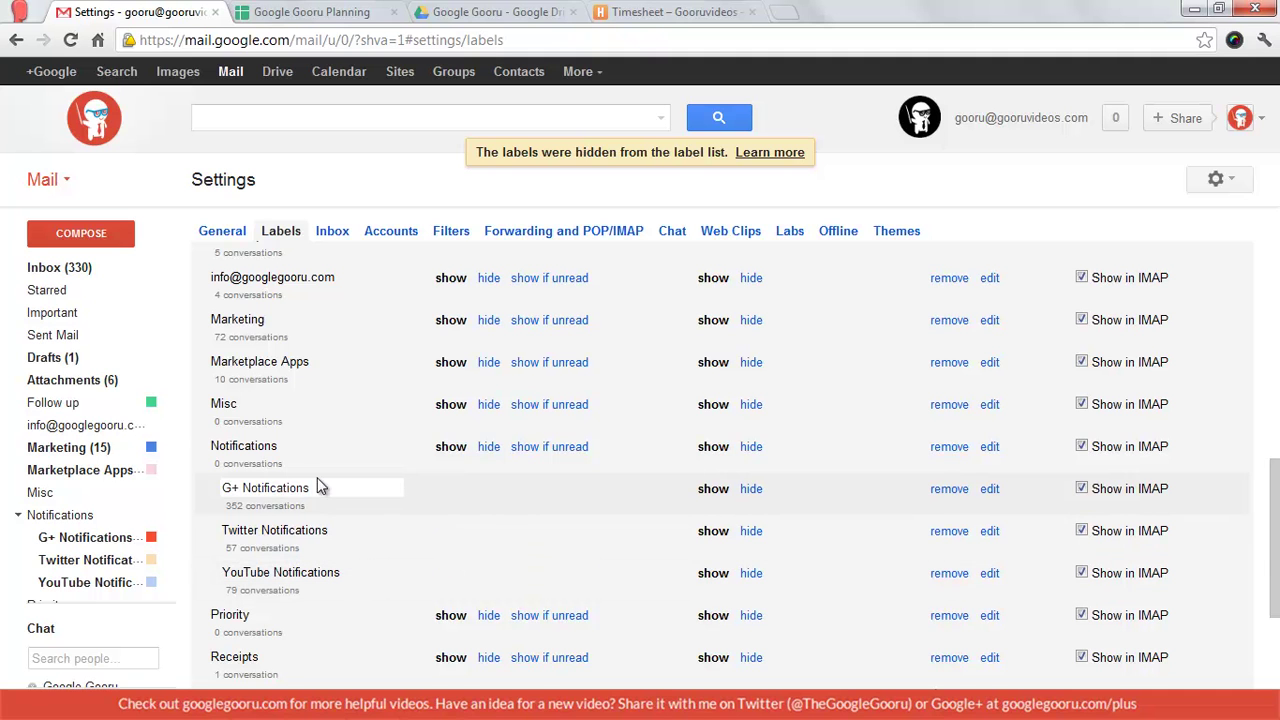
Create a new label named "Website comments" nested under the Notifications label.
scroll(877, 571, up, 3)
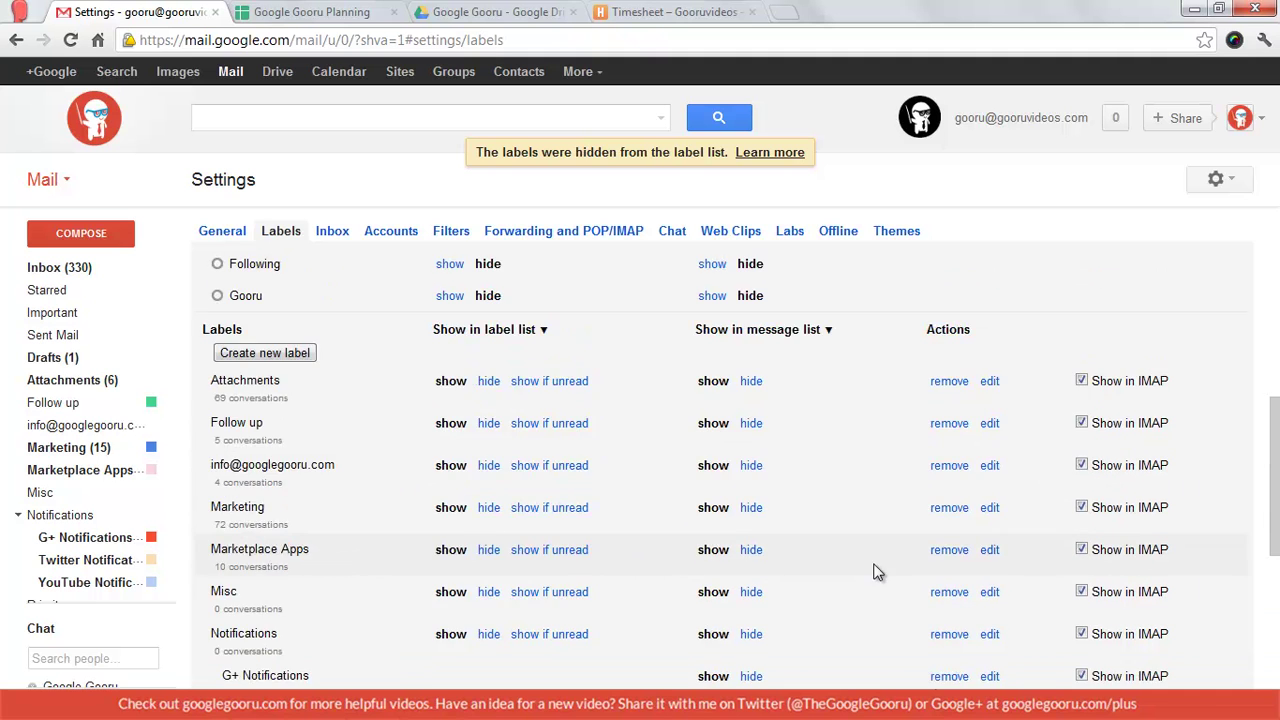
click(258, 451)
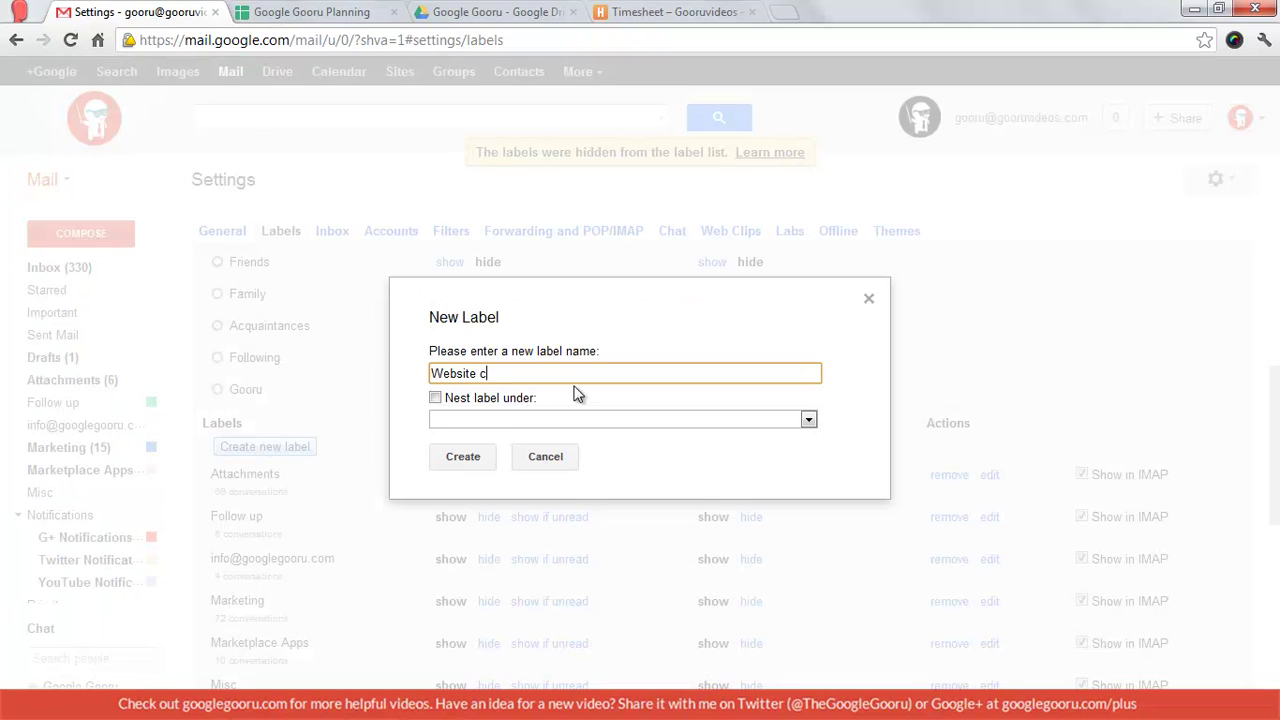
click(435, 398)
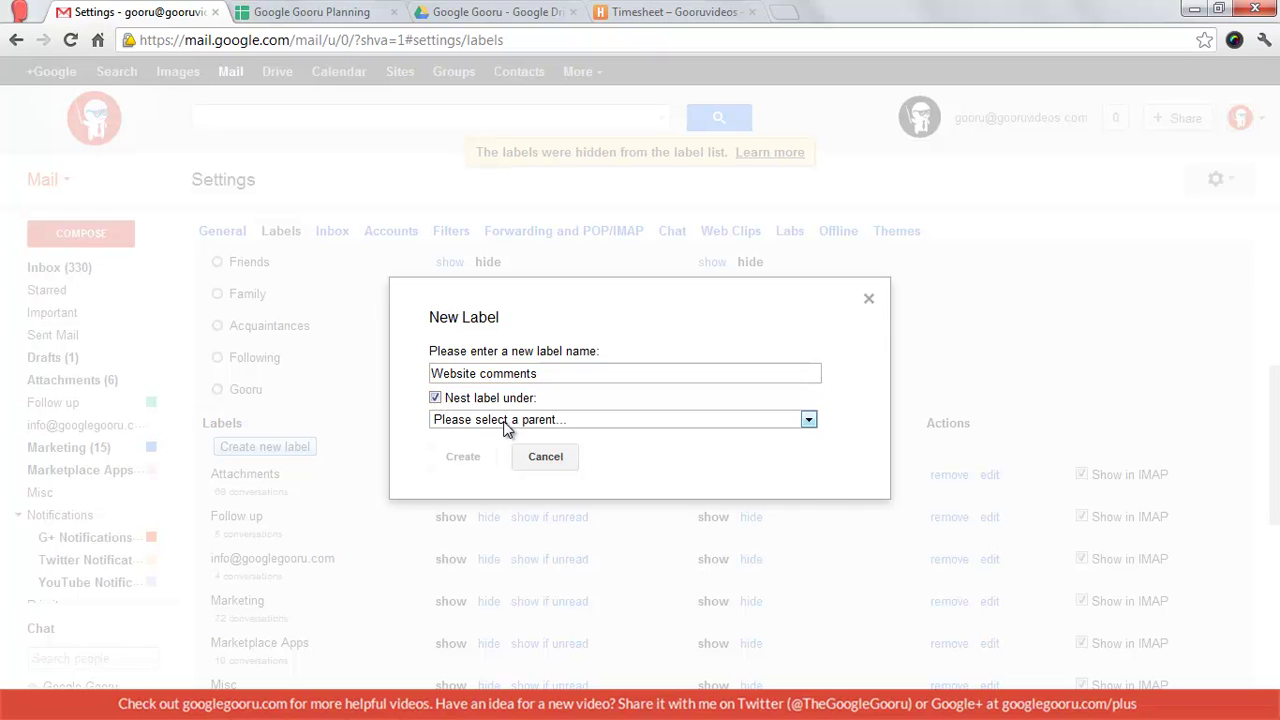
click(505, 421)
click(475, 542)
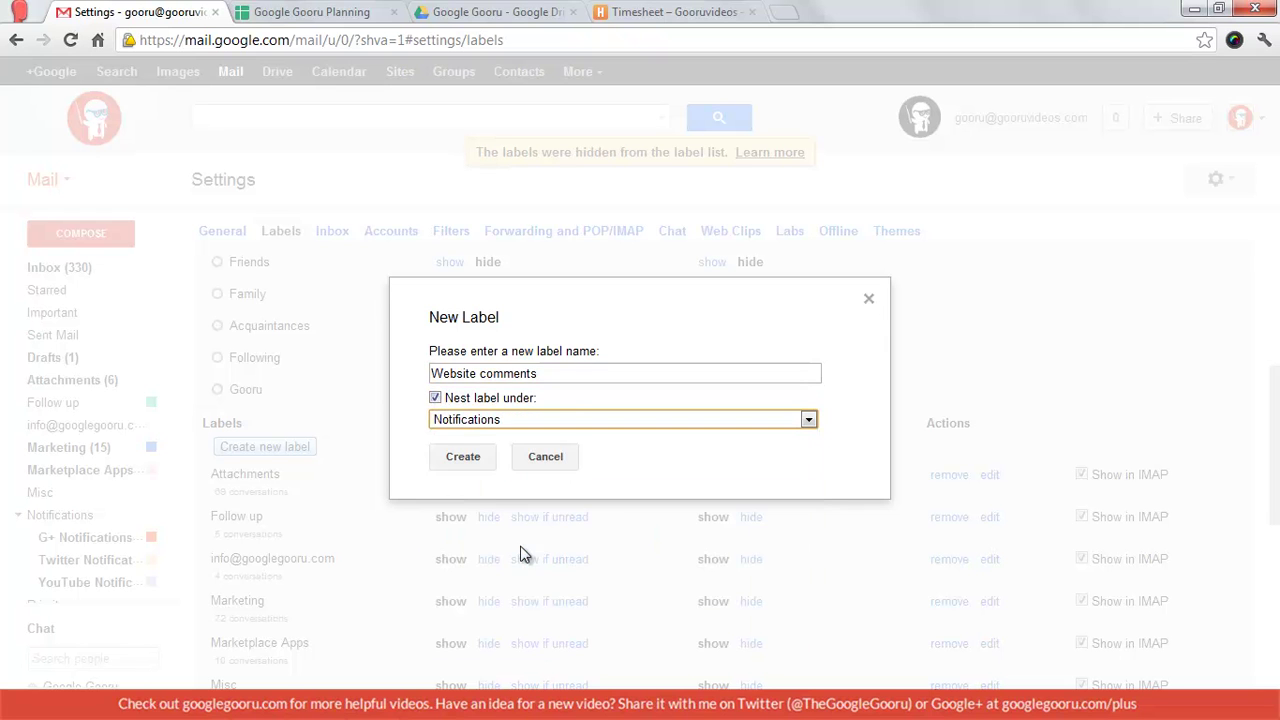
click(472, 465)
Edit the label named after the info e-mail address so that it is nested under Marketing, and save it.
scroll(397, 561, down, 1)
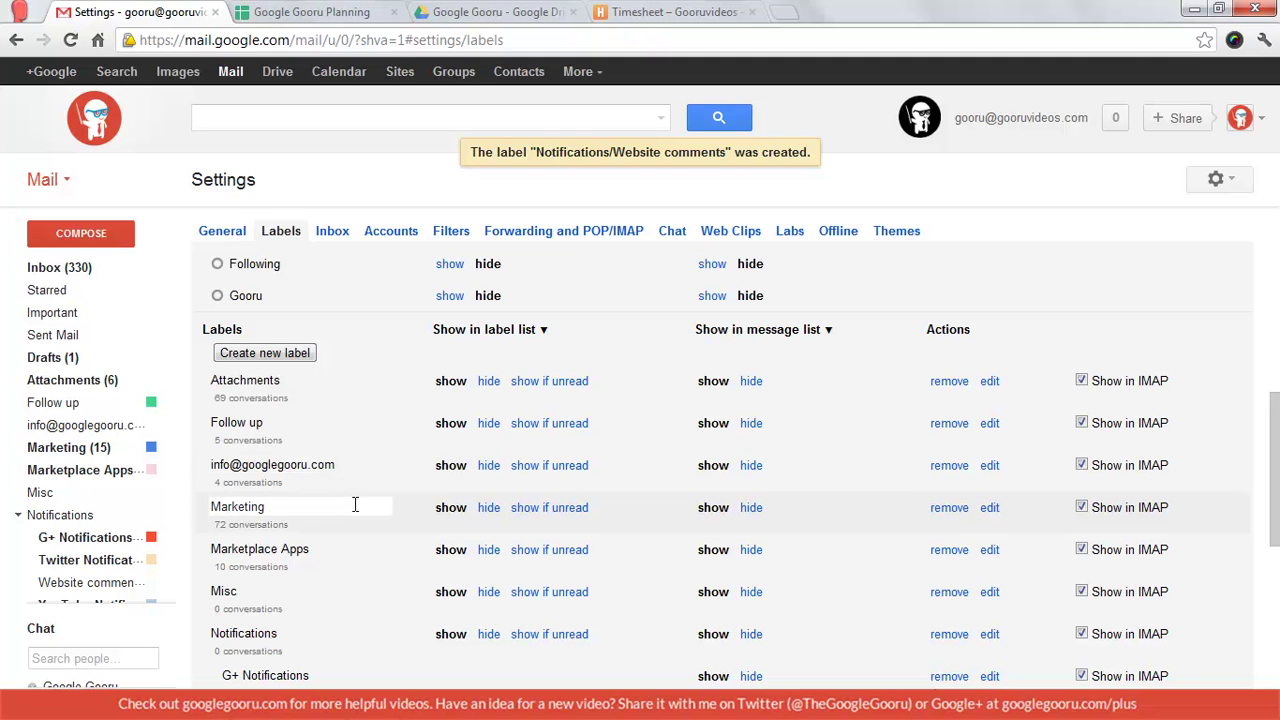
click(989, 466)
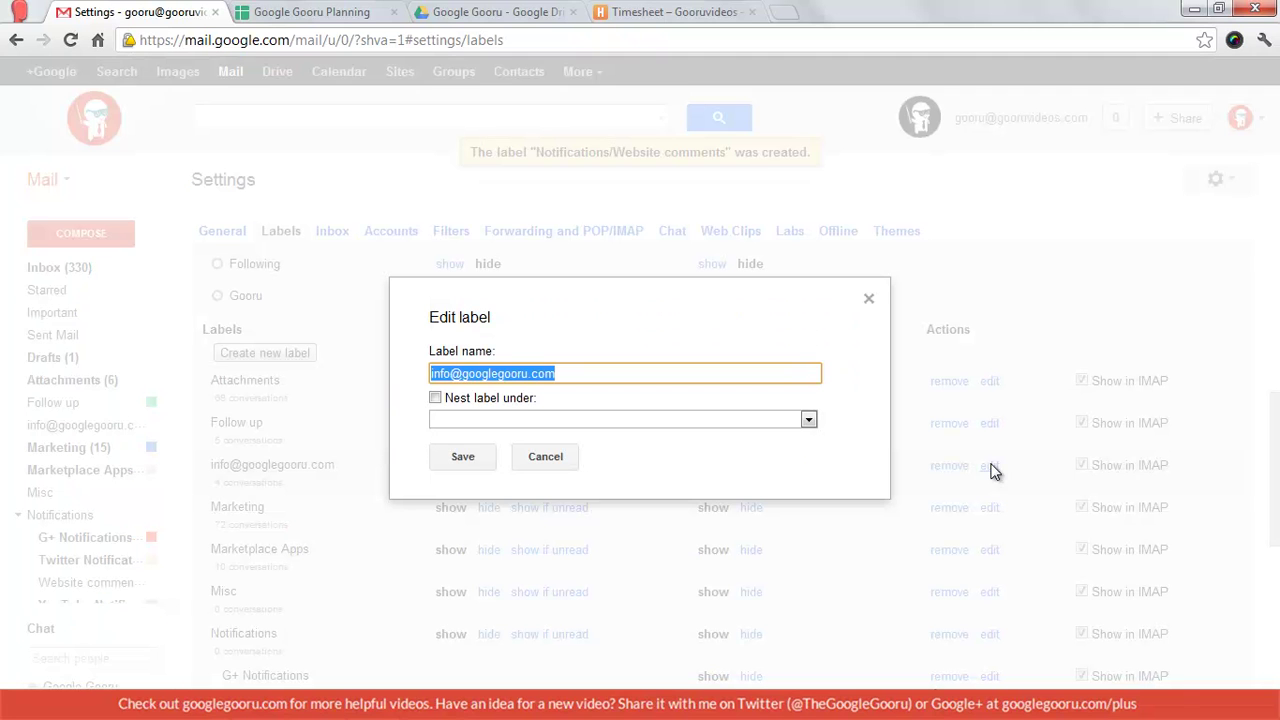
click(435, 398)
click(472, 422)
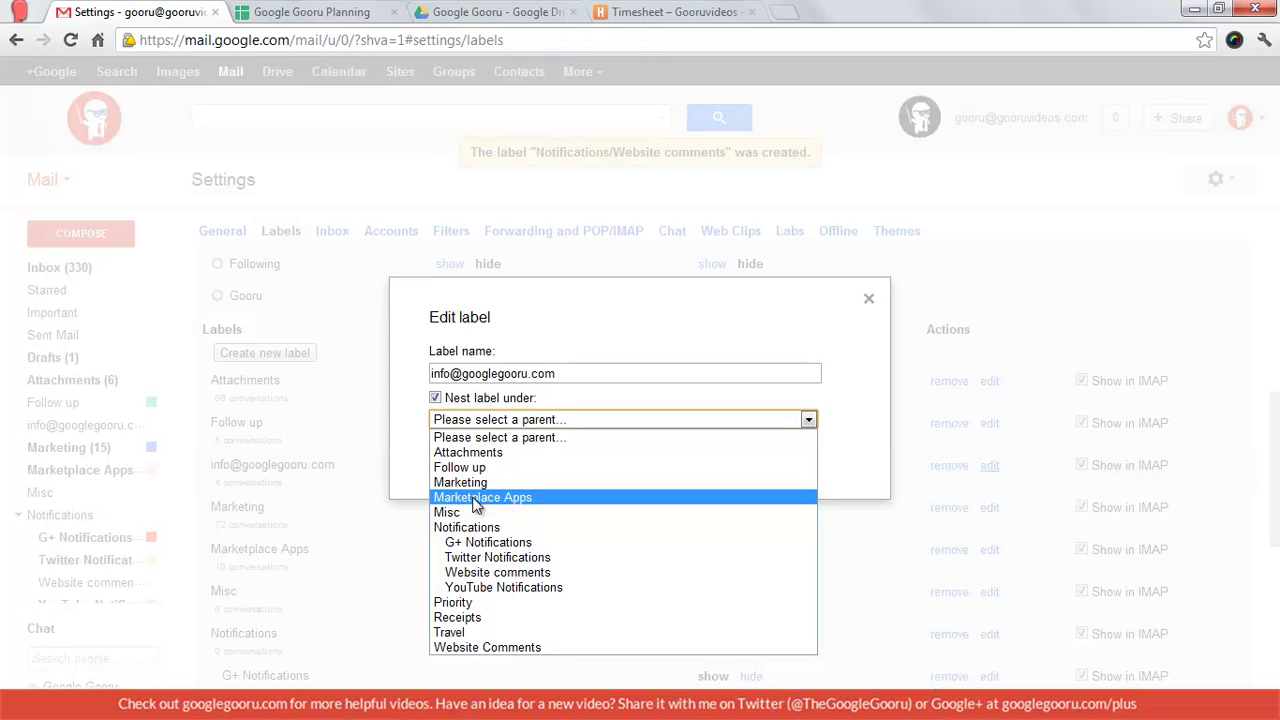
click(486, 484)
click(470, 459)
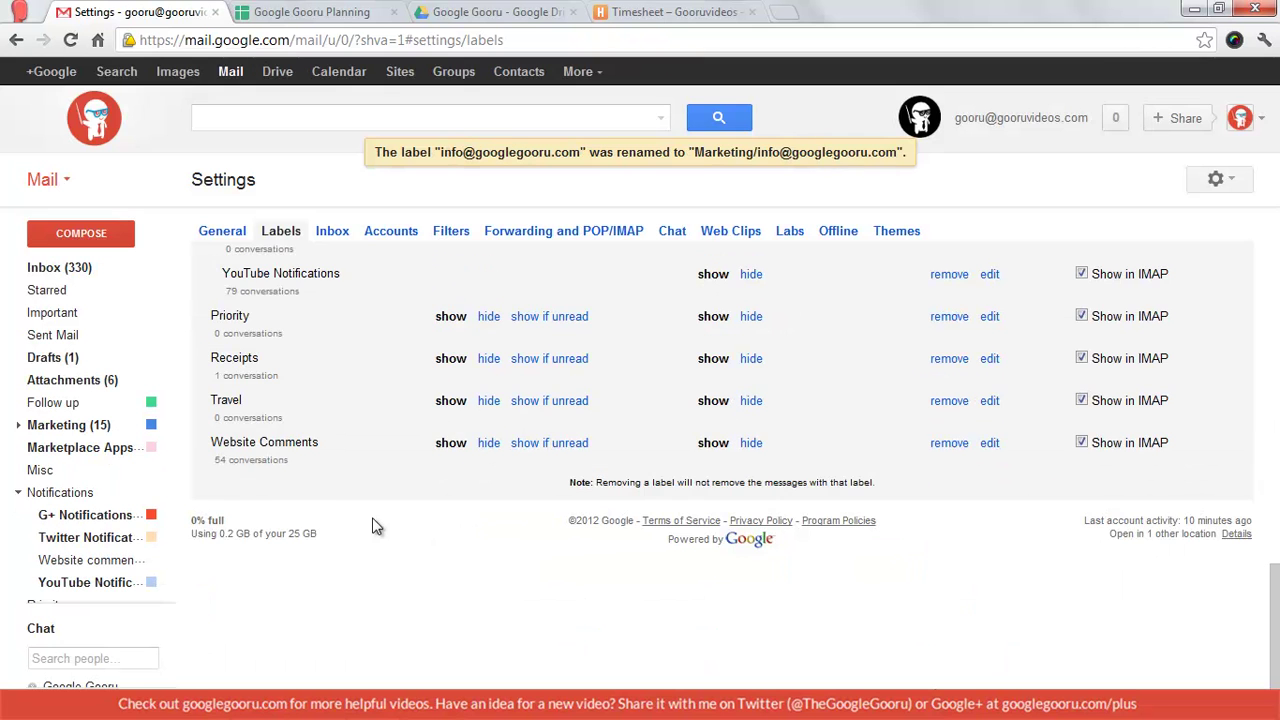
Set the system labels Chats, All Mail, Spam and Trash to show in the label list.
scroll(375, 525, up, 2)
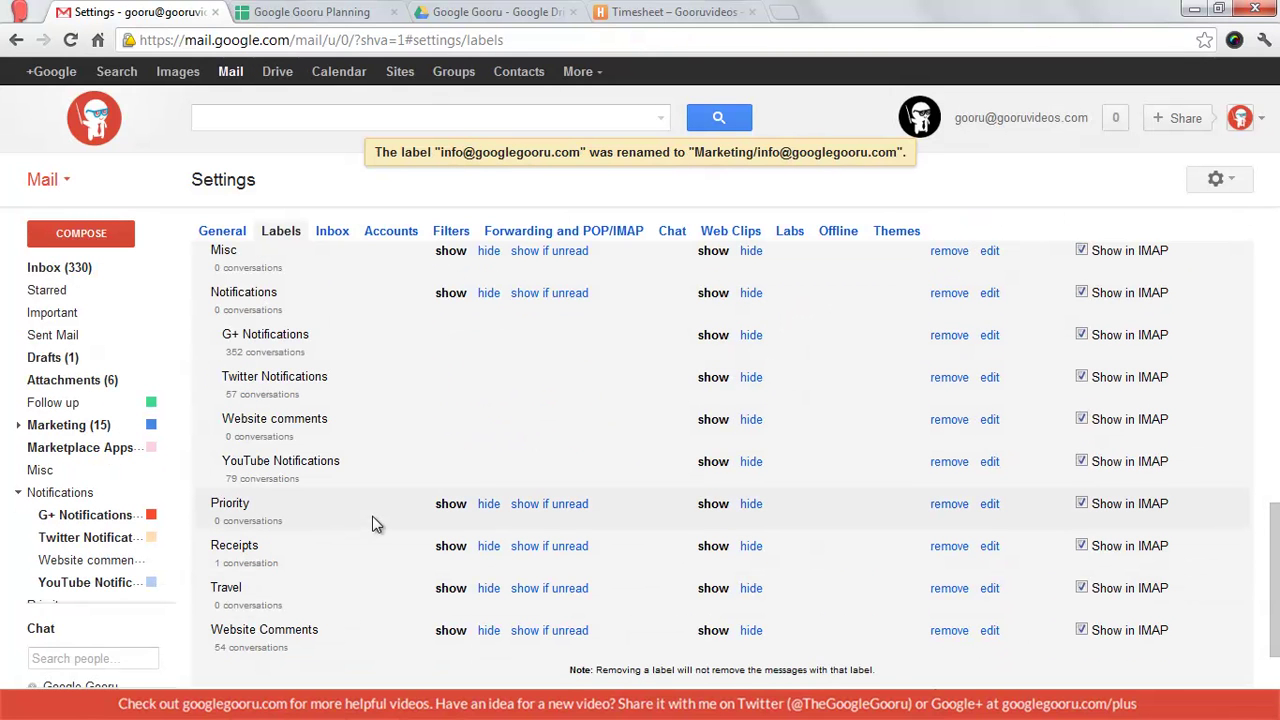
scroll(372, 520, up, 8)
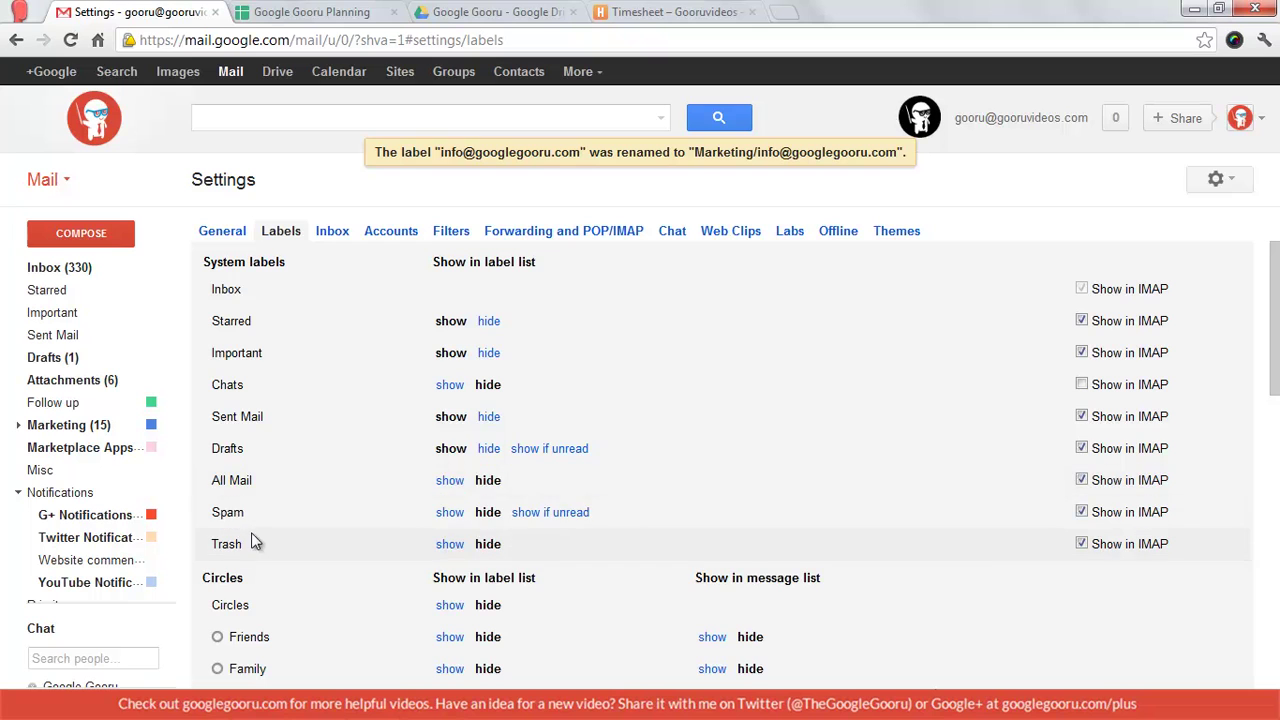
click(451, 390)
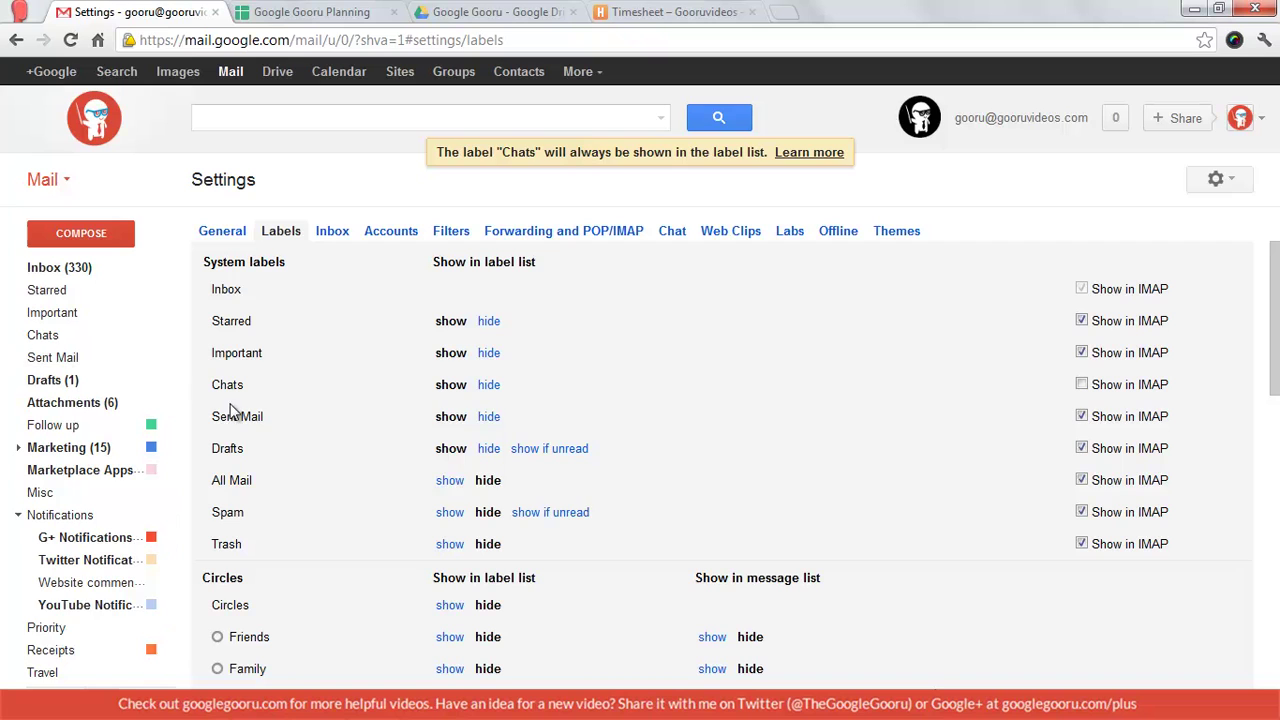
click(451, 482)
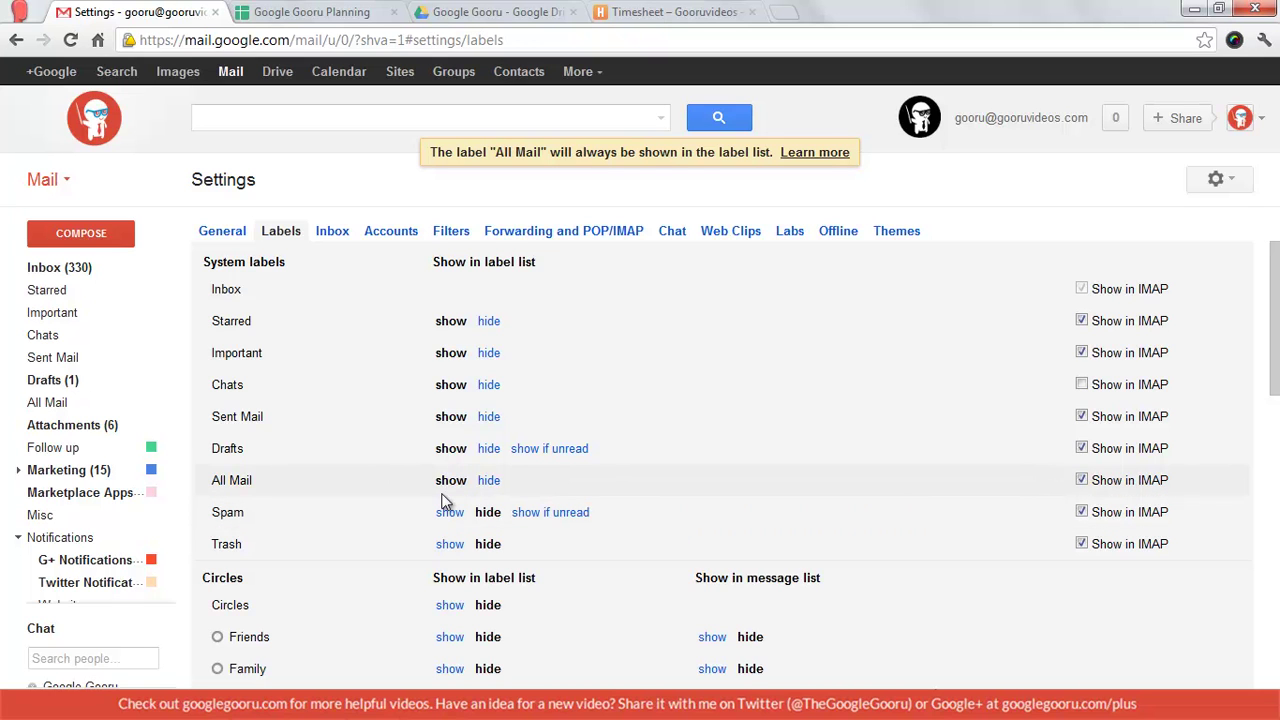
click(447, 512)
click(449, 544)
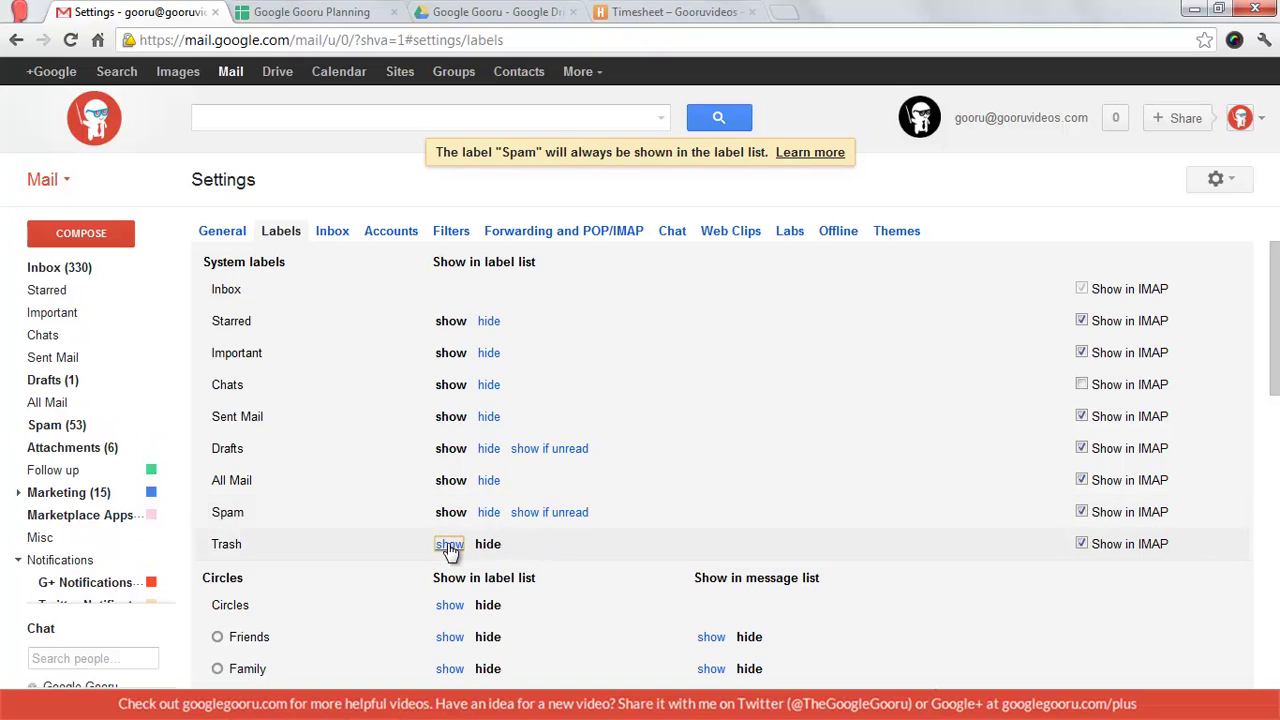